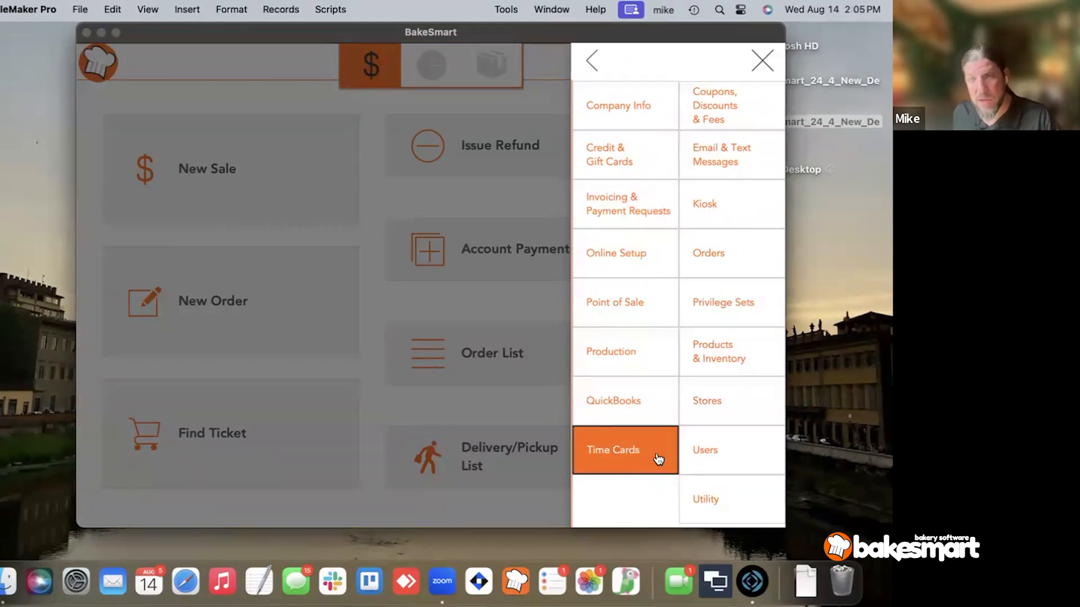
# Step: List all users without the search filter and open the record of the Front Counter employee hired Jul 17, 2016
pyautogui.click(695, 455)
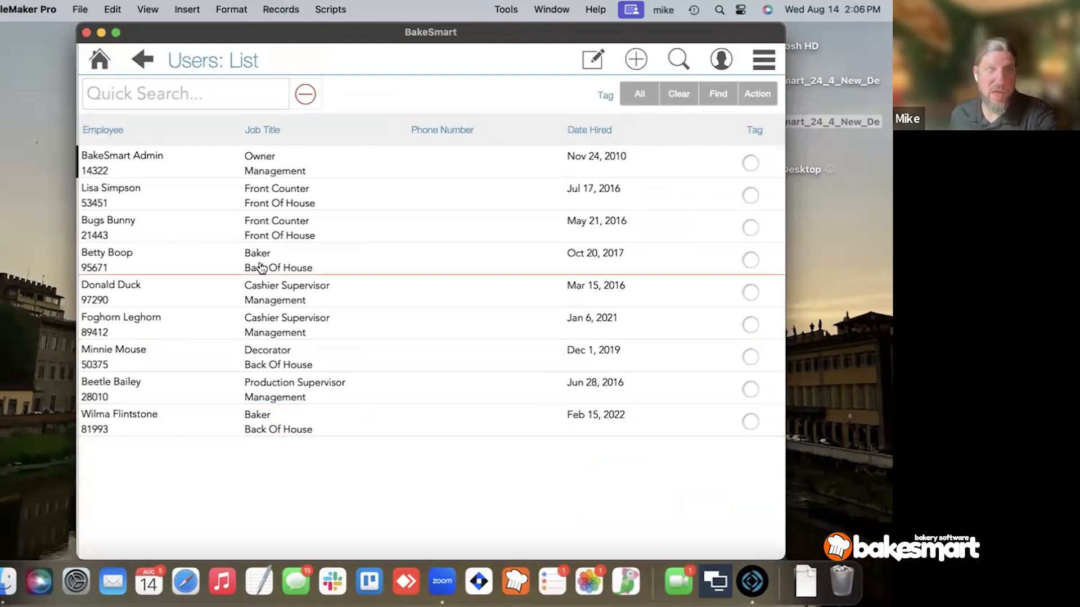
pyautogui.click(308, 108)
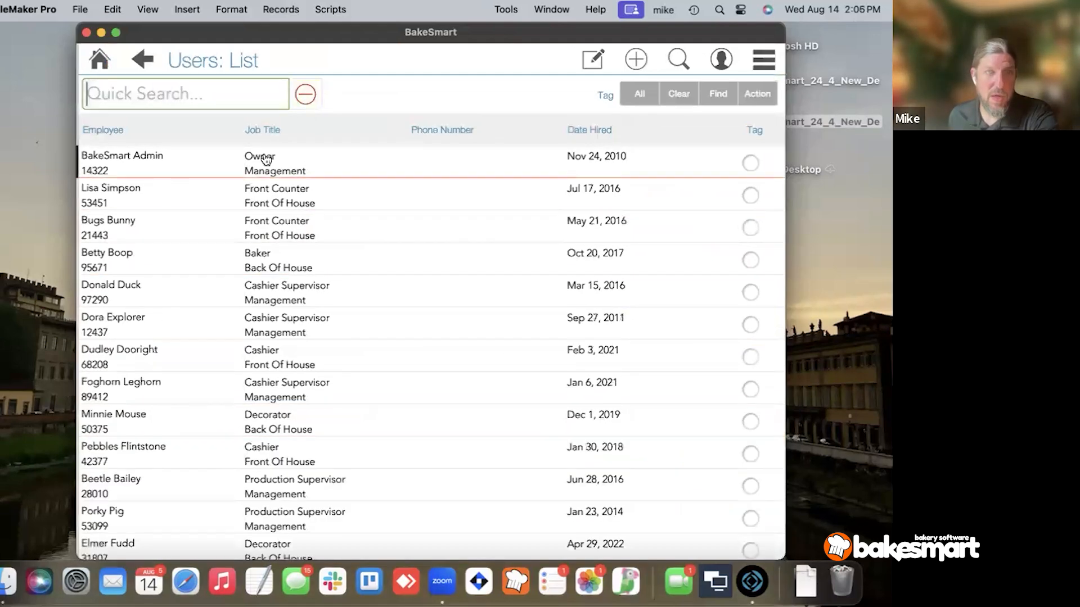
pyautogui.click(138, 201)
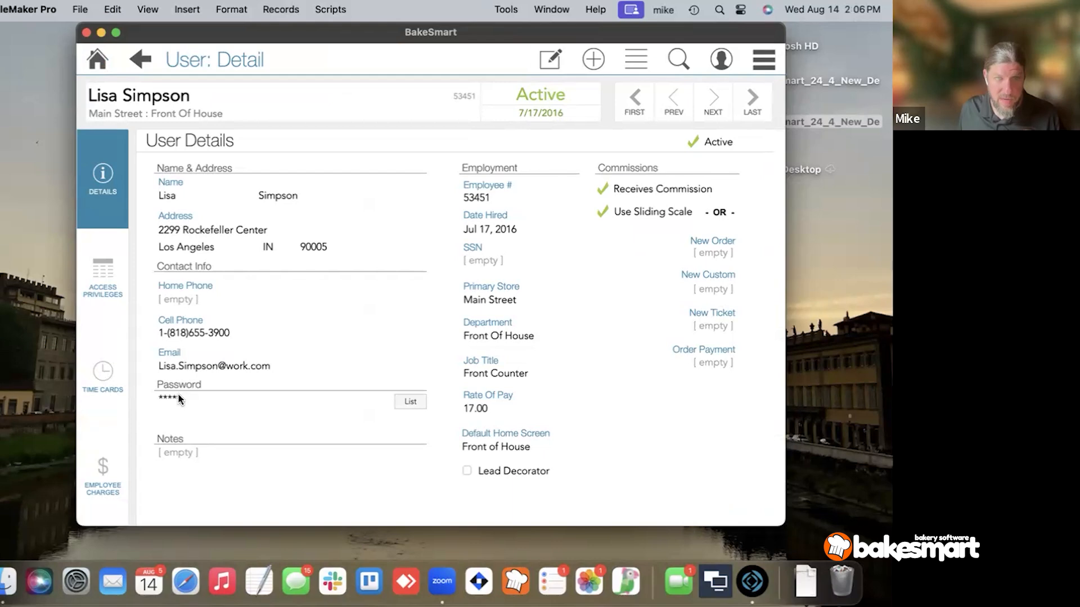
# Step: Open the employee's password change form in edit mode, close it without entering anything and leave edit mode
pyautogui.click(550, 58)
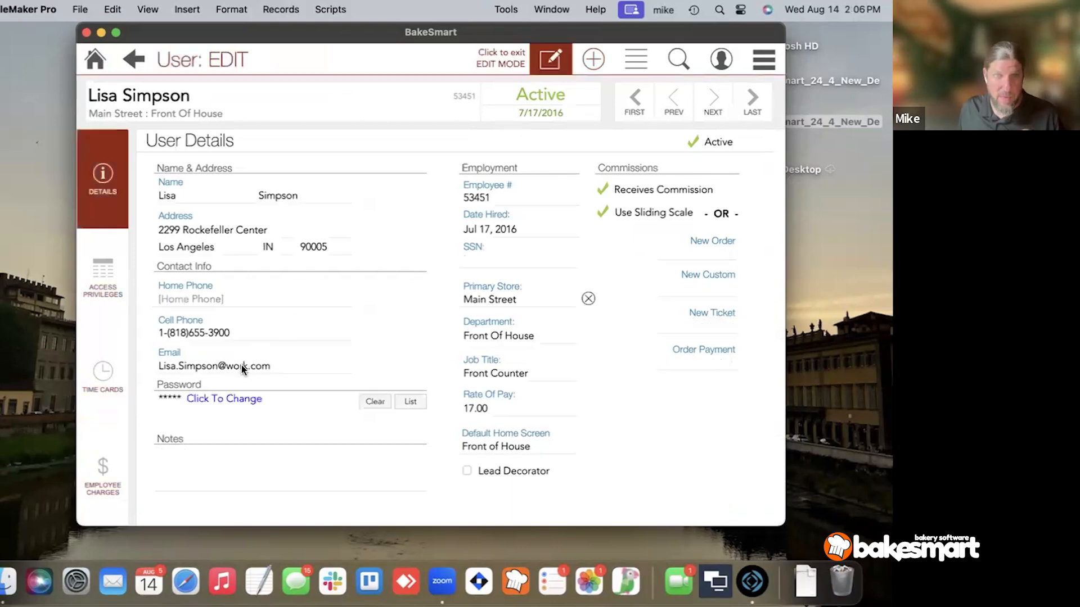
pyautogui.click(238, 399)
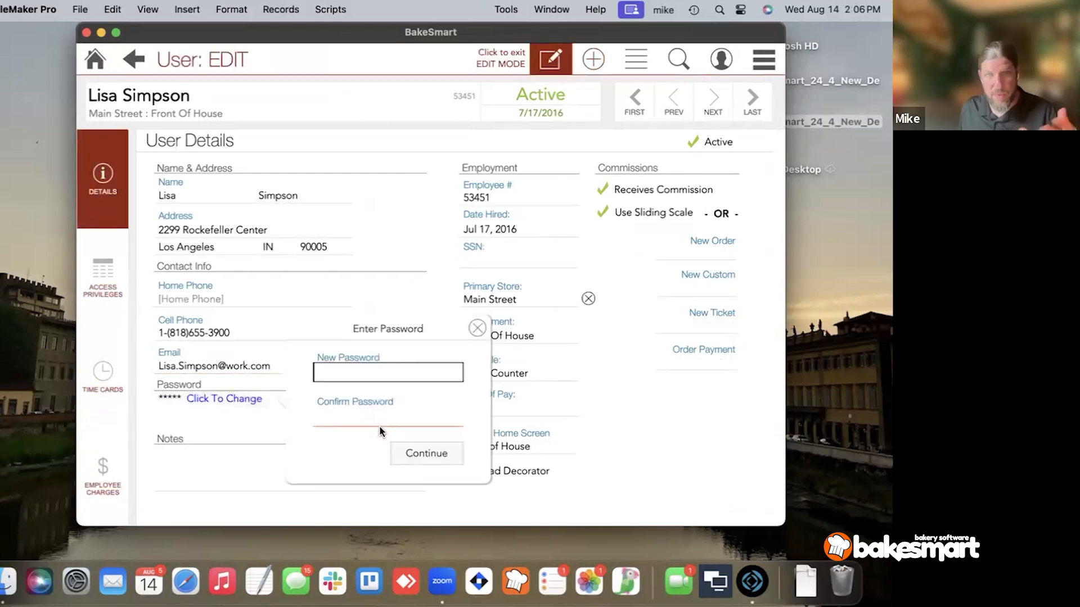
pyautogui.click(477, 328)
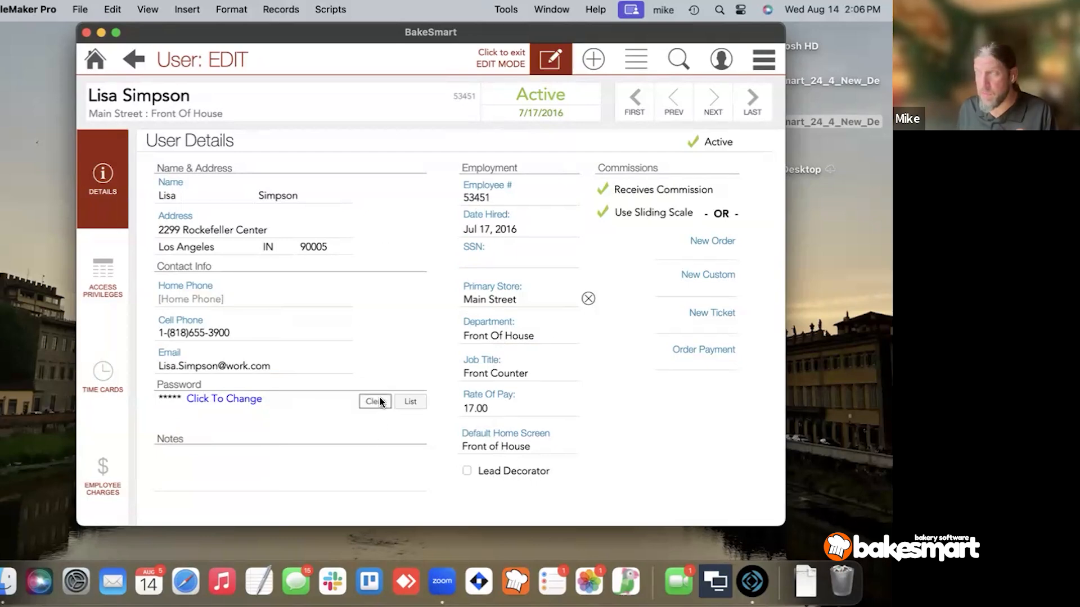
pyautogui.click(550, 60)
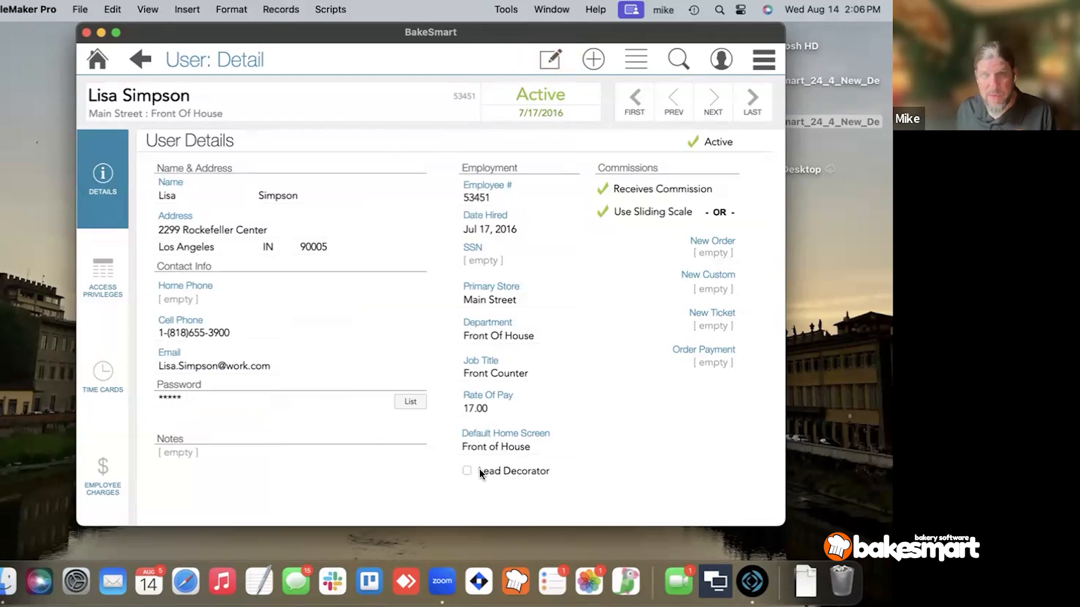
# Step: Review the employee's access privileges, time cards and employee charges
pyautogui.click(107, 298)
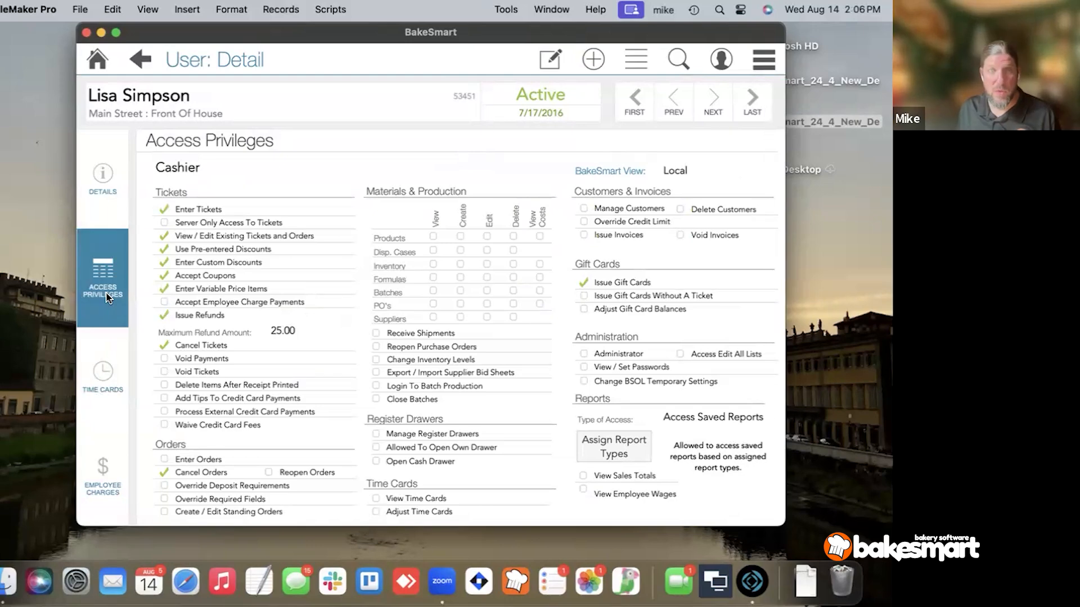
pyautogui.click(102, 383)
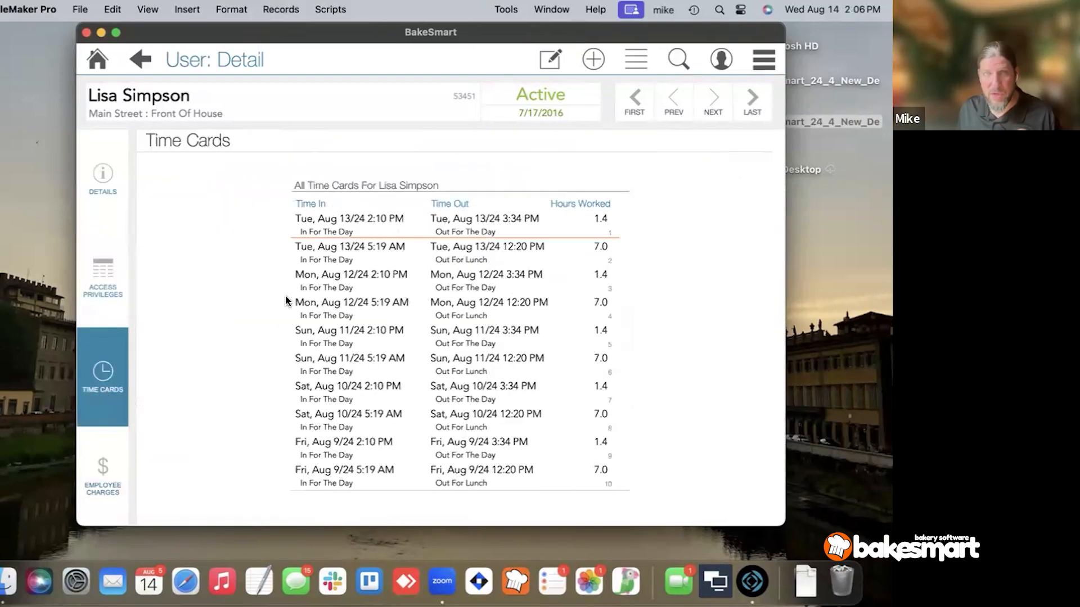
pyautogui.click(110, 495)
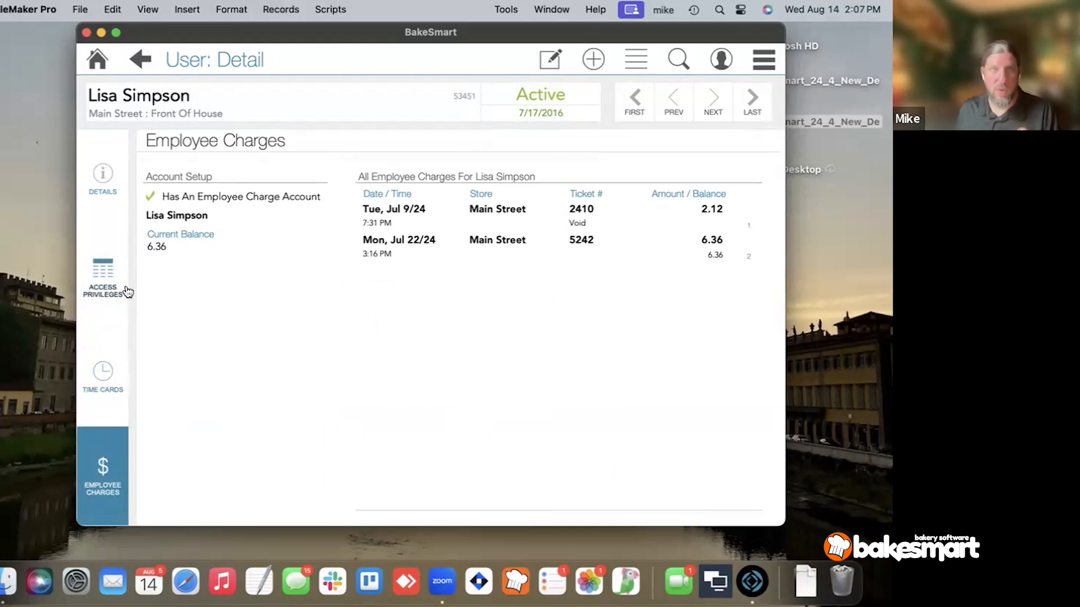
# Step: Return to the users list and view the bulk-edit lists for Employment and Commissions
pyautogui.click(647, 72)
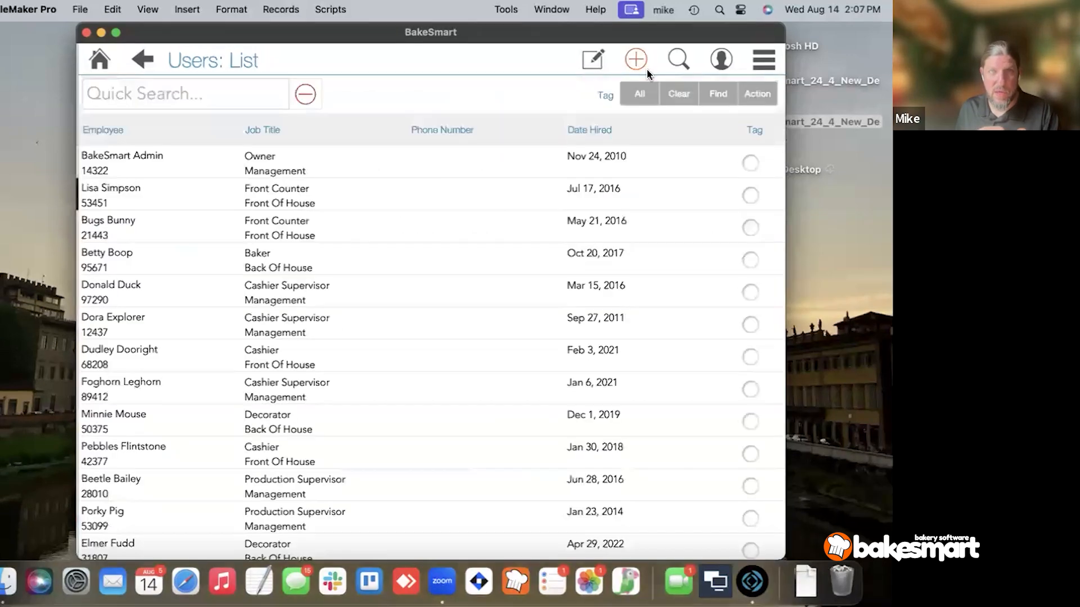
pyautogui.click(603, 66)
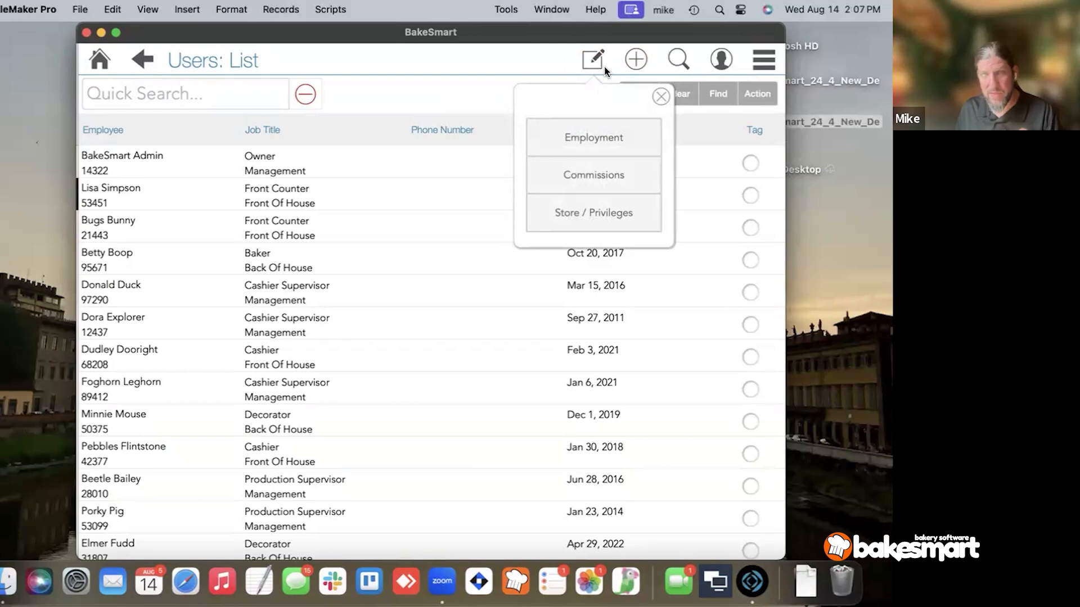
pyautogui.click(596, 138)
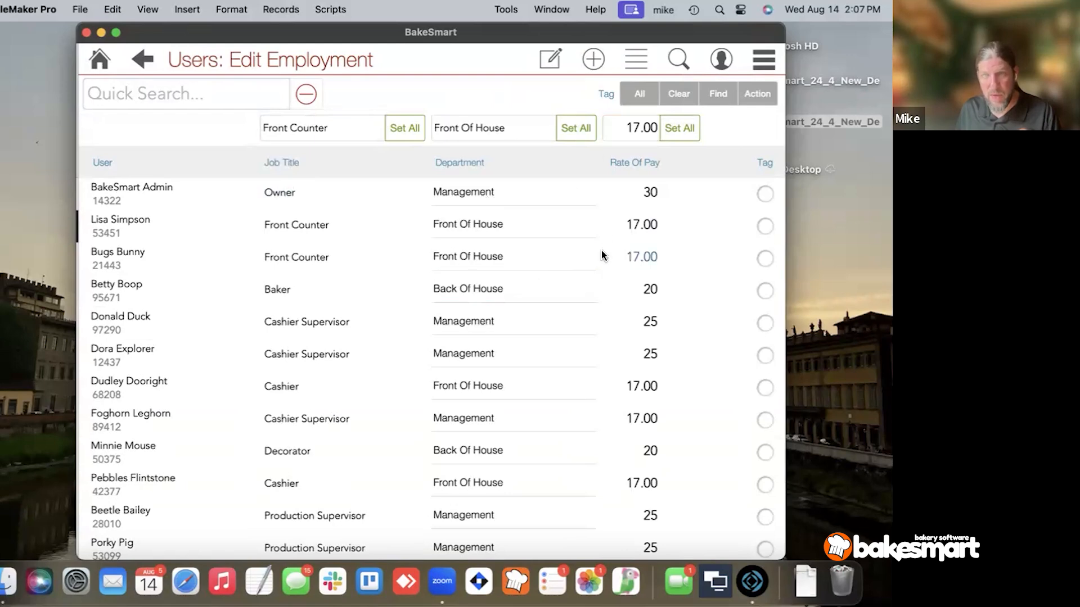
pyautogui.click(636, 60)
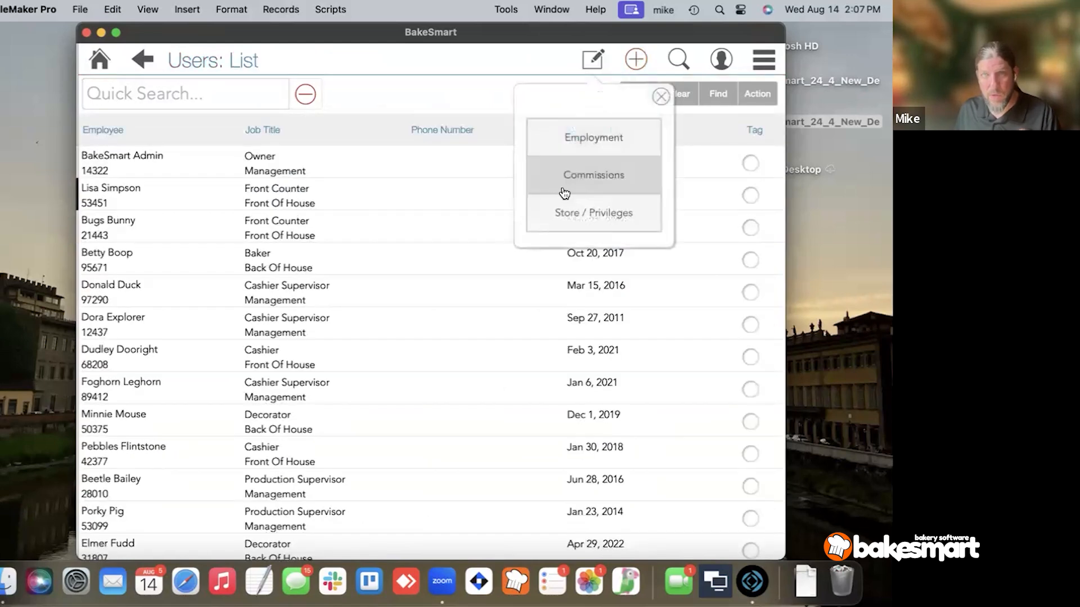
pyautogui.click(562, 187)
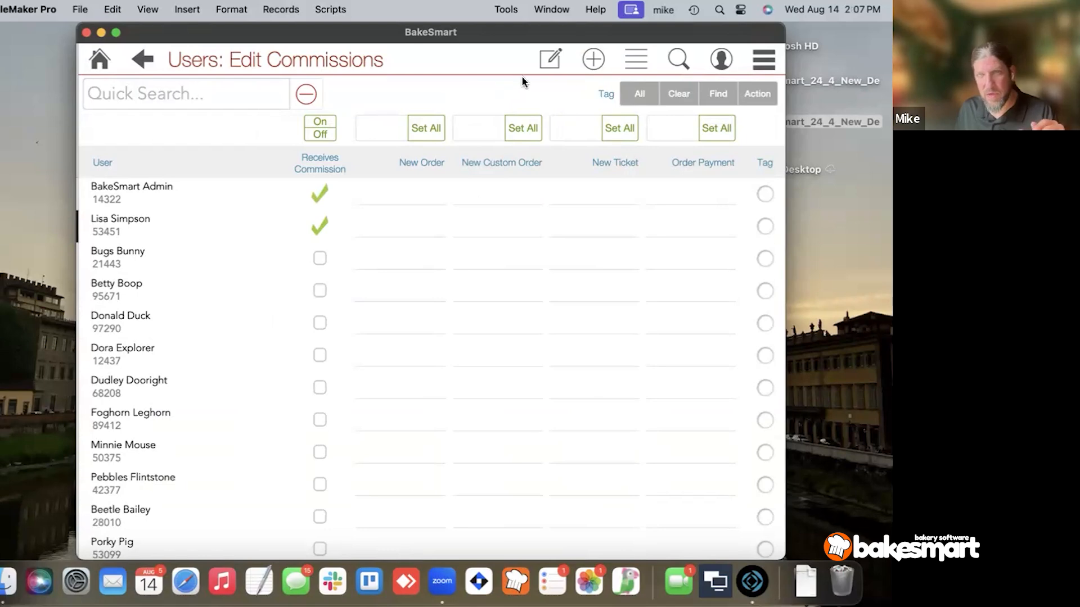
# Step: View the bulk-edit list for Store / Privileges and check its privilege set and BakeSmart View options, leaving Cashier and Local selected
pyautogui.click(549, 65)
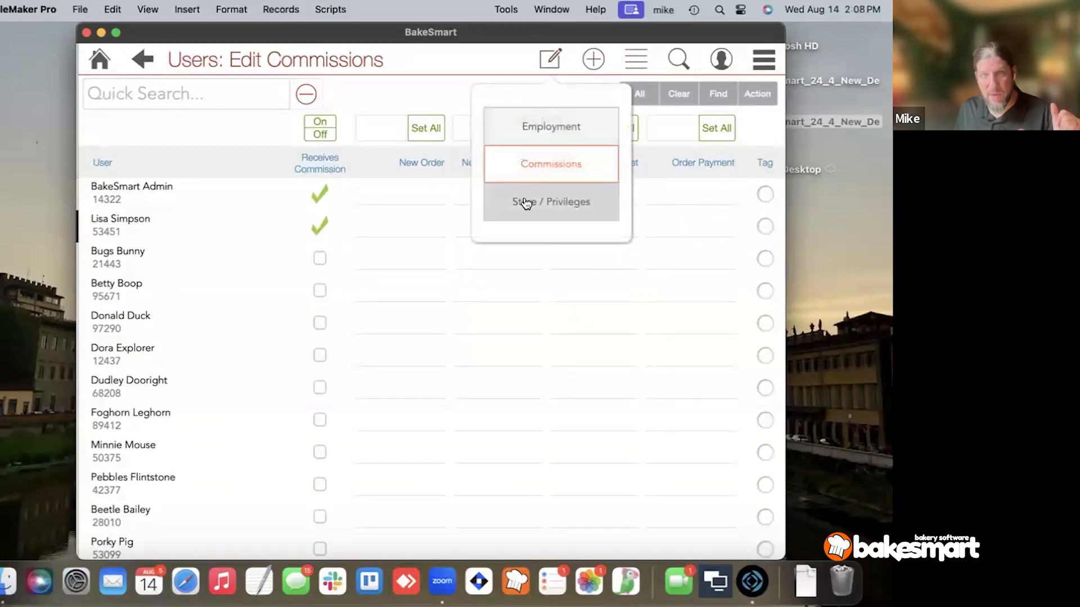
pyautogui.click(518, 202)
pyautogui.click(326, 128)
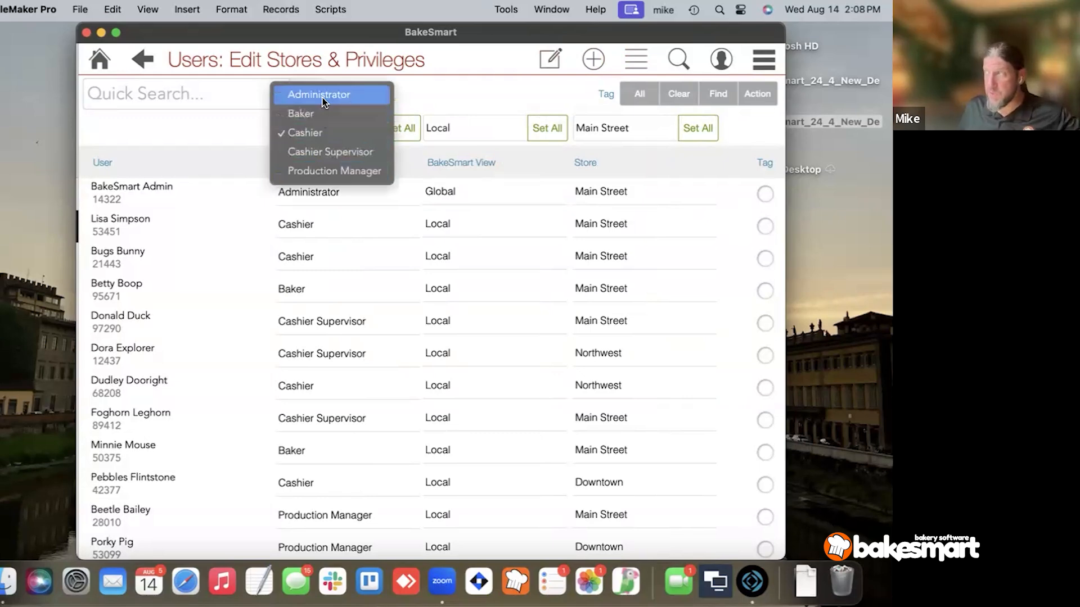
pyautogui.click(210, 119)
pyautogui.click(496, 127)
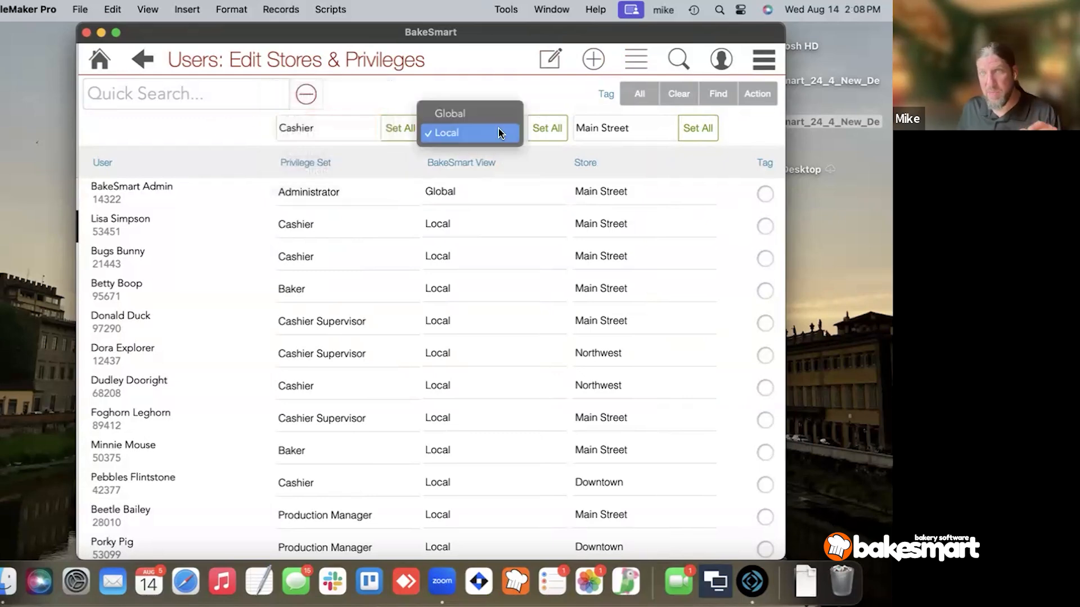
pyautogui.click(498, 133)
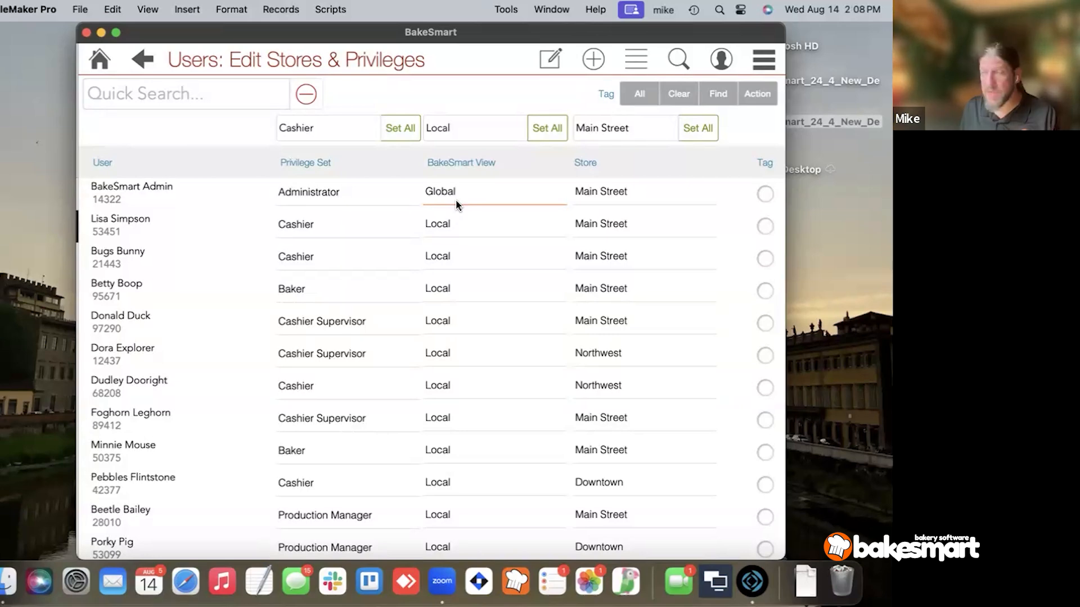
# Step: Go back to the users list and open the access privileges of the Front Counter employee hired Jul 17, 2016
pyautogui.click(636, 60)
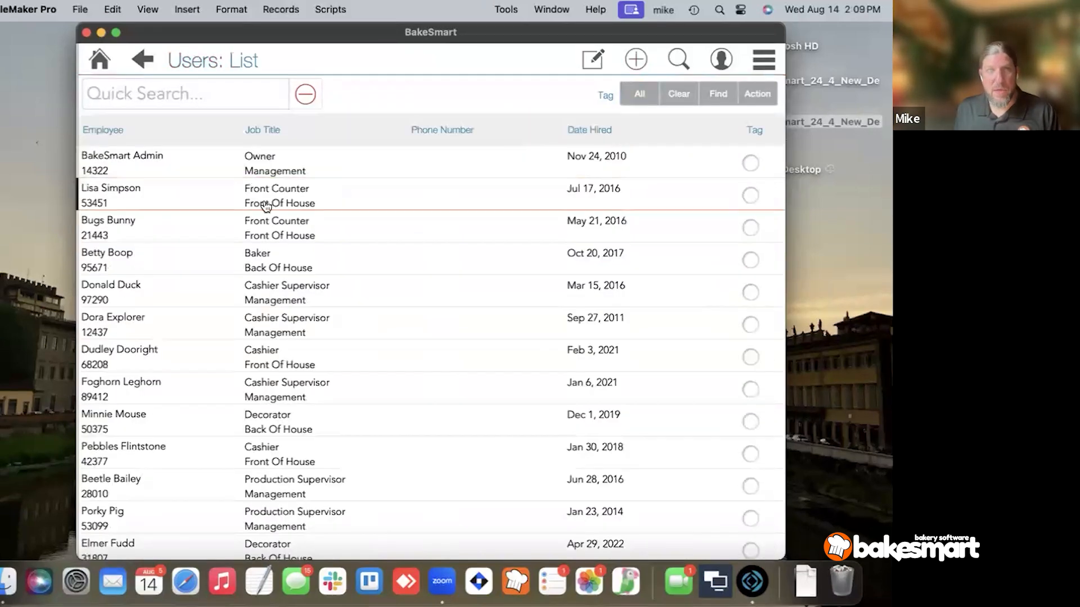
pyautogui.click(188, 208)
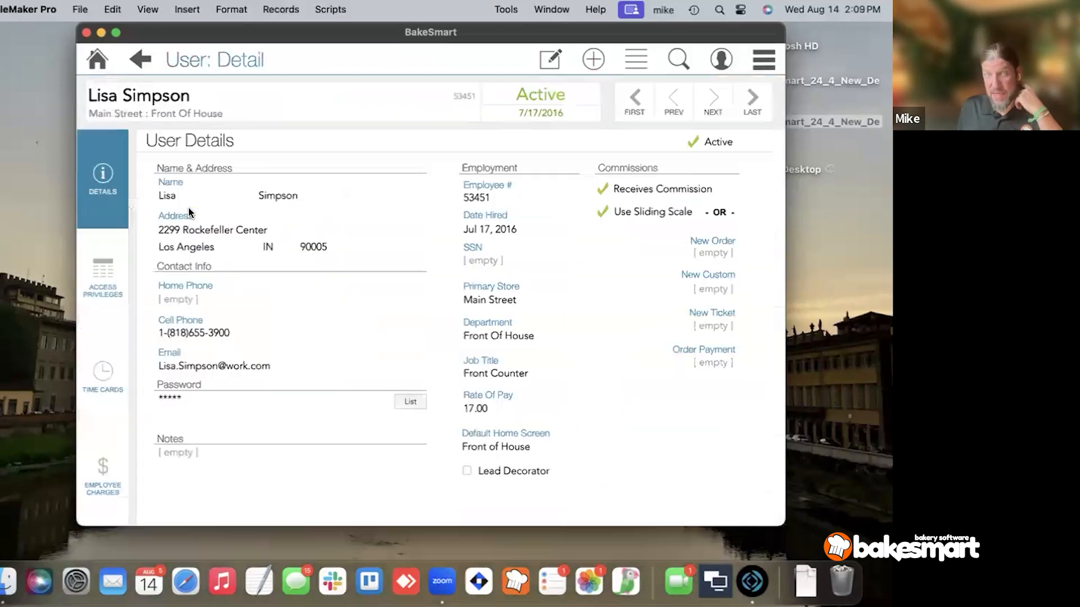
pyautogui.click(102, 270)
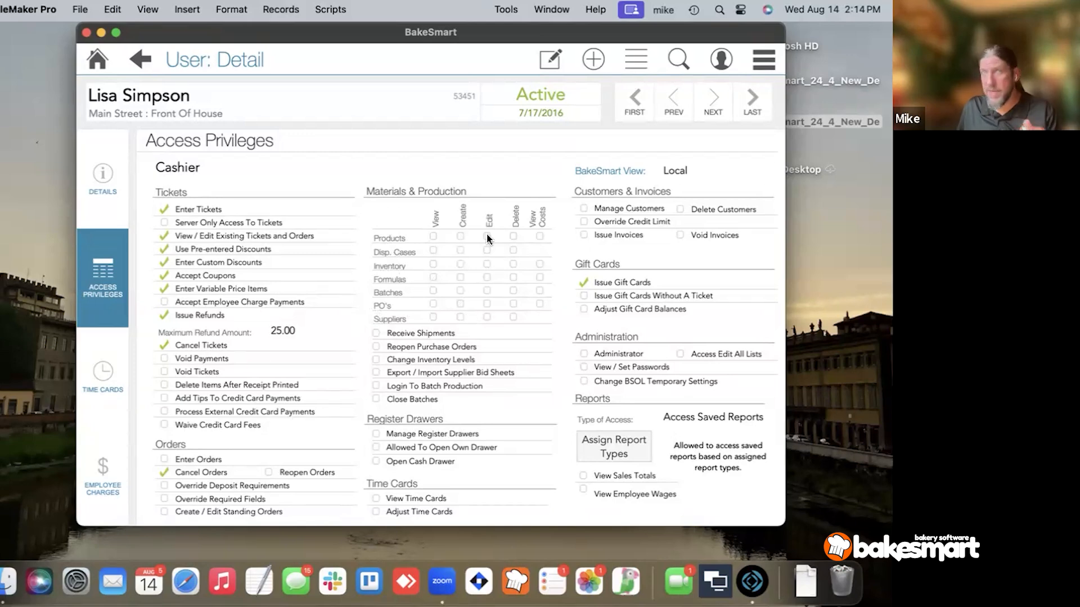
pyautogui.click(544, 68)
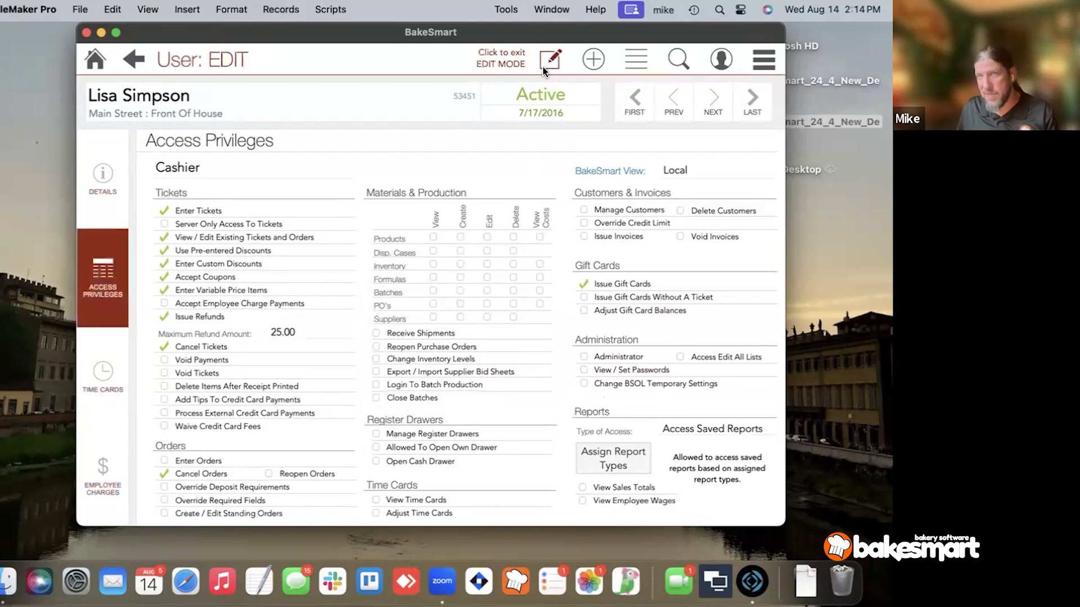
pyautogui.click(545, 64)
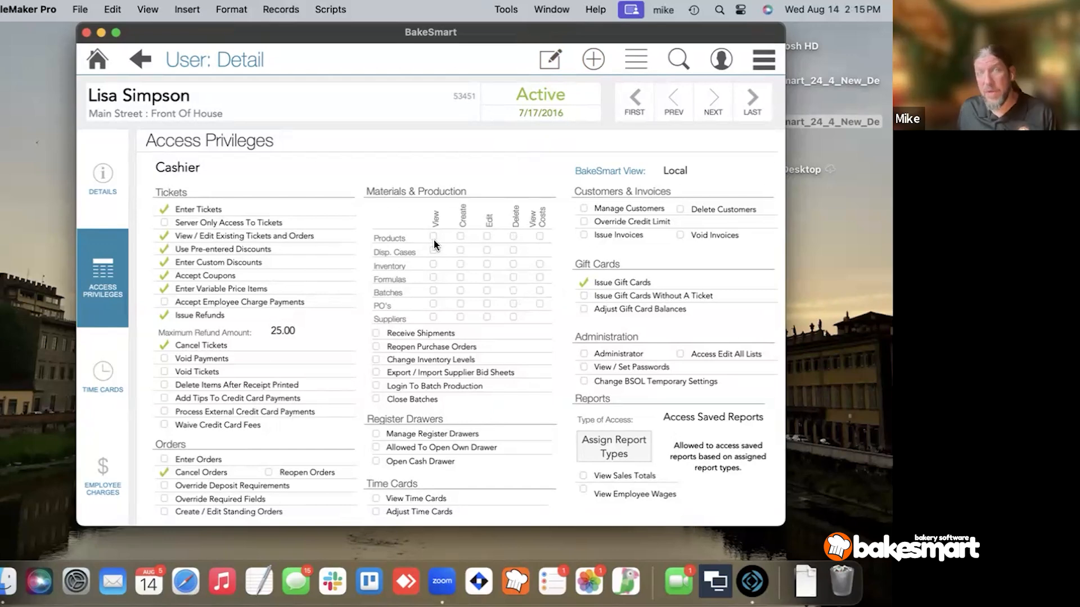
pyautogui.click(765, 60)
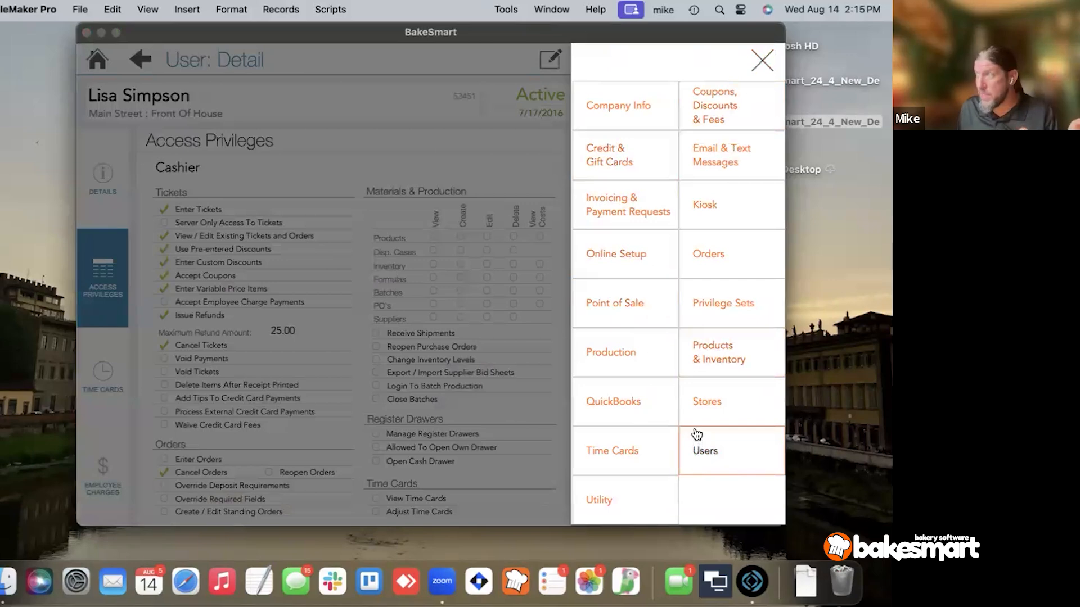
pyautogui.click(762, 63)
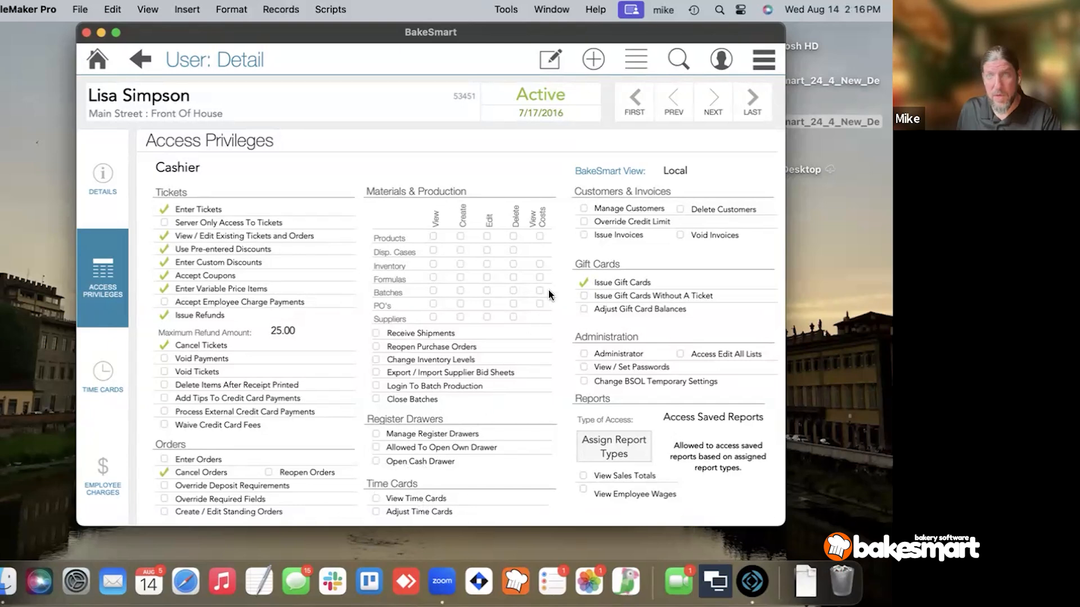
# Step: Start editing the employee's access privileges and check the BakeSmart View options, keeping Local
pyautogui.click(675, 171)
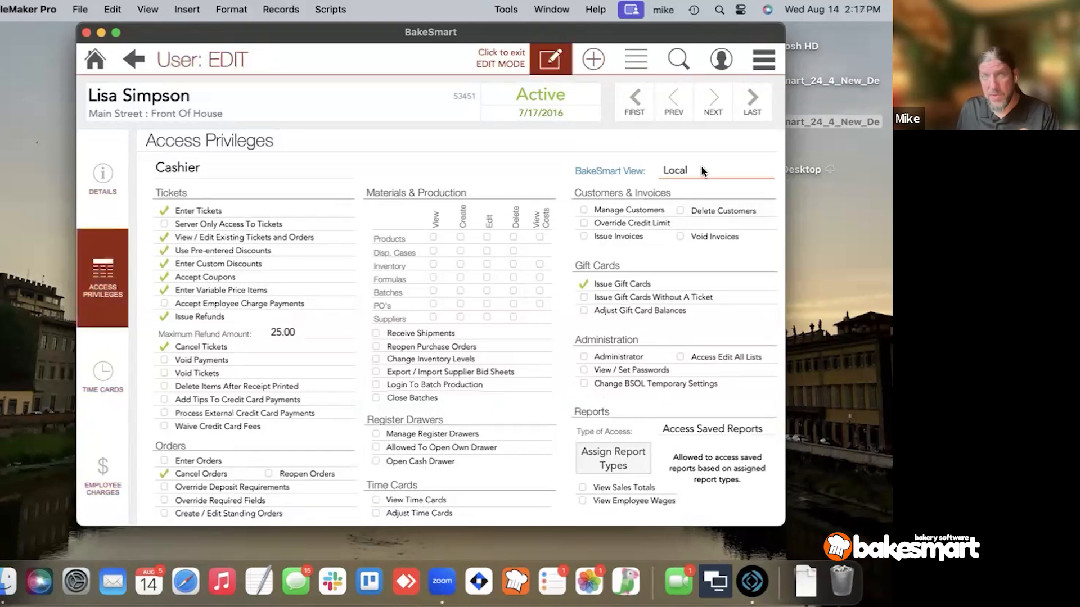
pyautogui.click(701, 166)
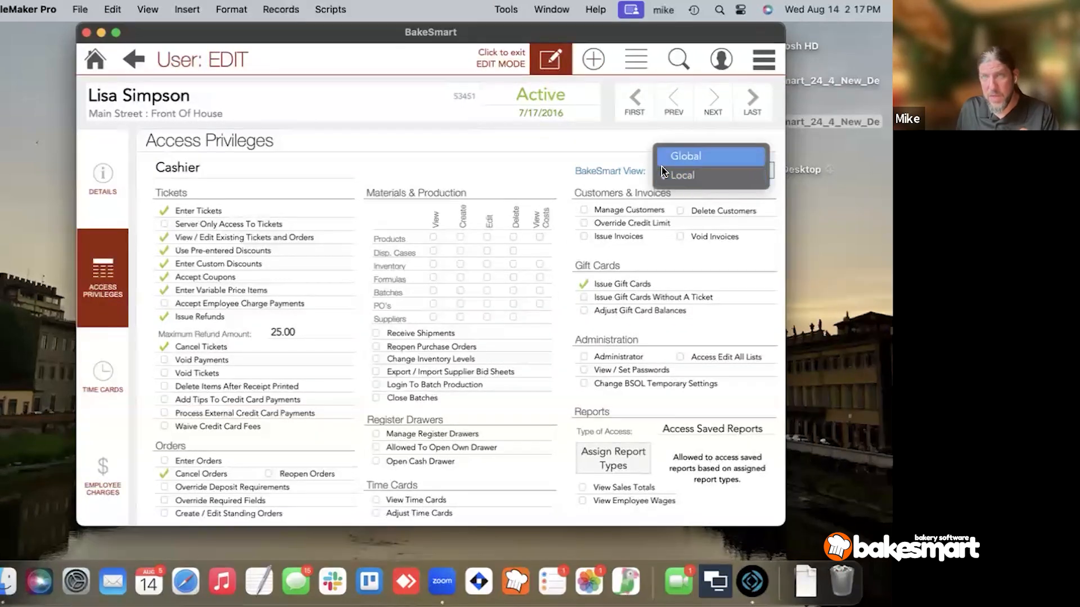
pyautogui.click(605, 173)
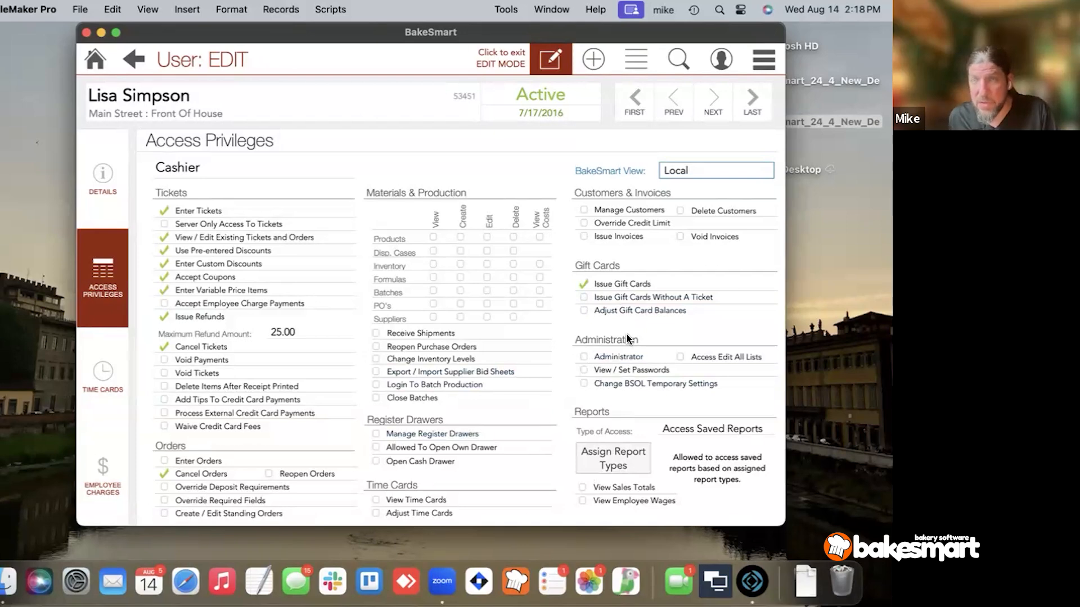
# Step: Grant the employee the Administrator and Access Edit All Lists privileges, switching Change BSOL Temporary Settings on and back off
pyautogui.click(619, 356)
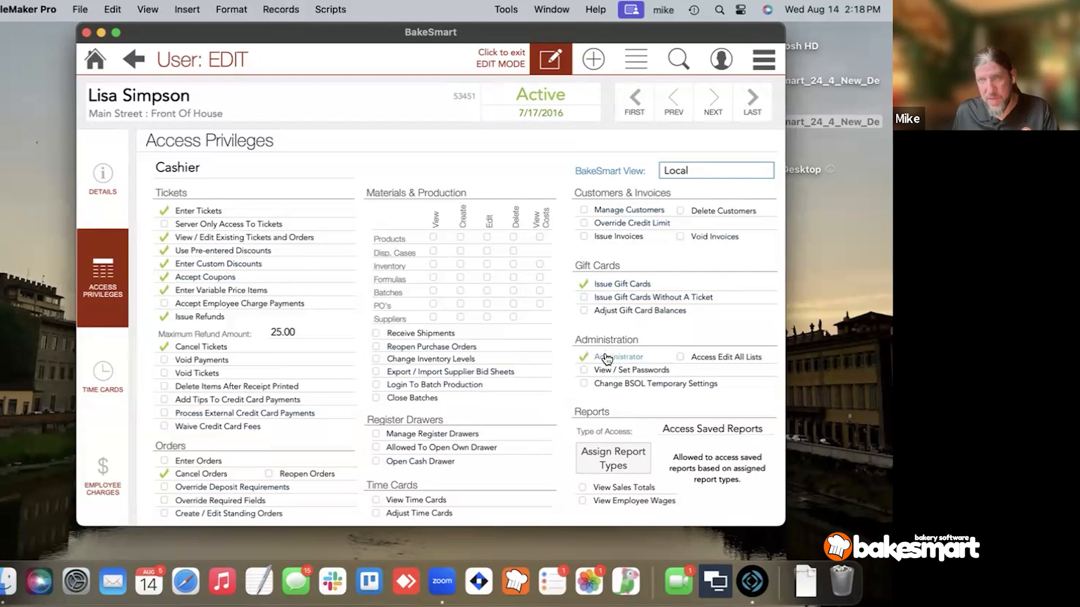
pyautogui.click(625, 392)
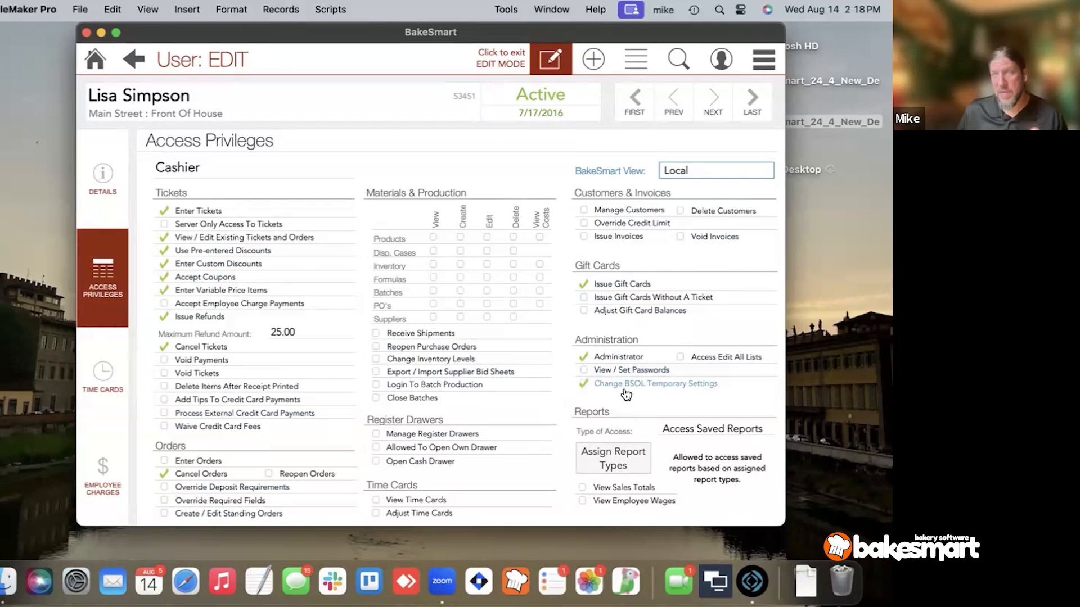
pyautogui.click(626, 392)
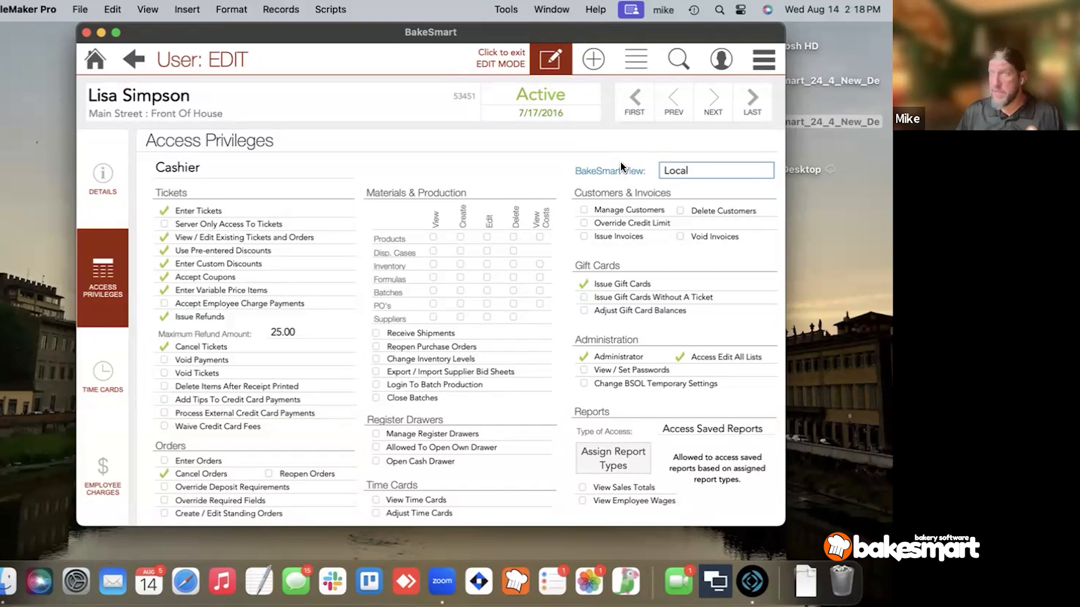
# Step: Check the report access types and assignable report types without changing them, and enable View Sales Totals for the employee
pyautogui.click(693, 430)
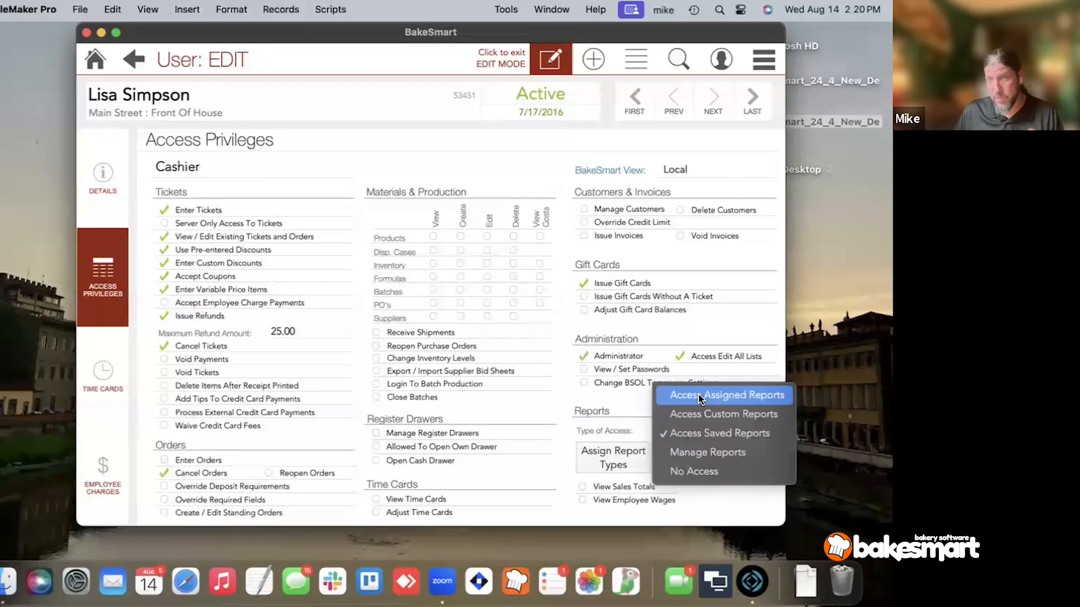
pyautogui.click(613, 458)
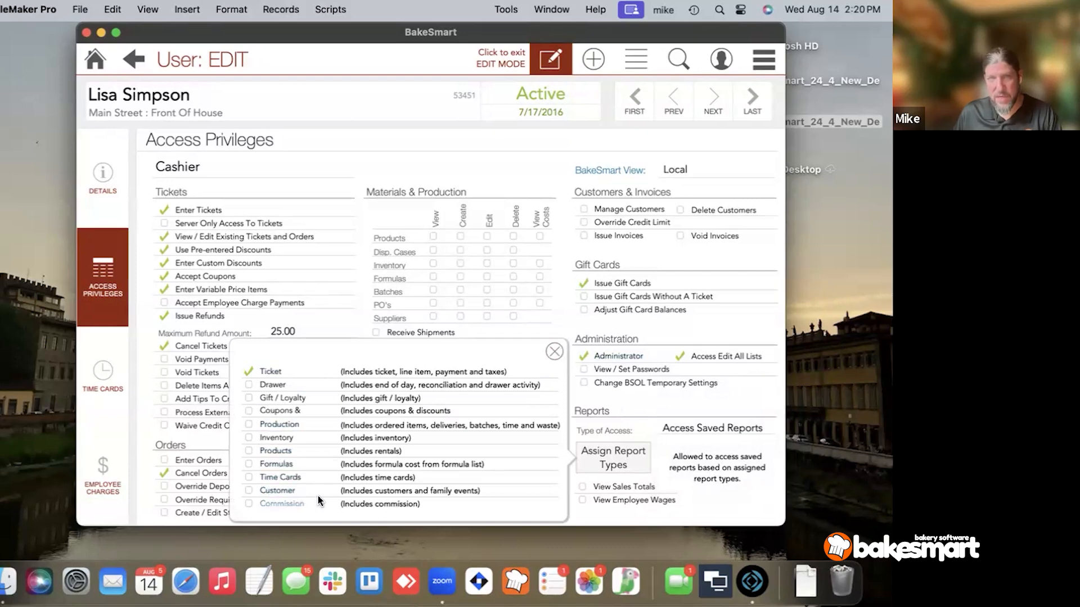
pyautogui.click(548, 356)
pyautogui.click(598, 488)
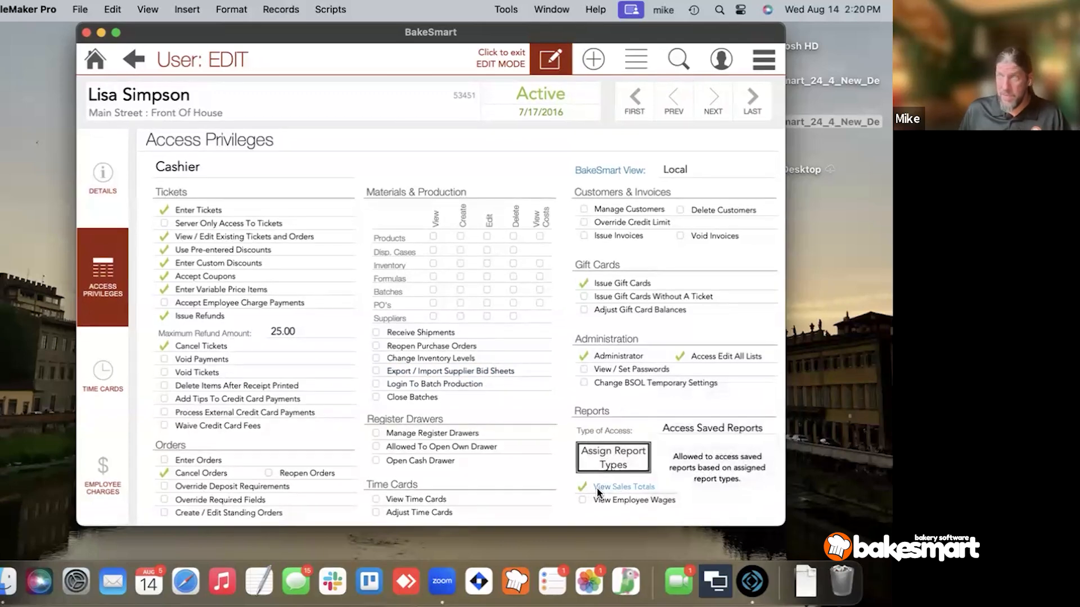
# Step: Enable View Employee Wages for the employee, and browse the access privileges of the following employees through the last record
pyautogui.click(622, 500)
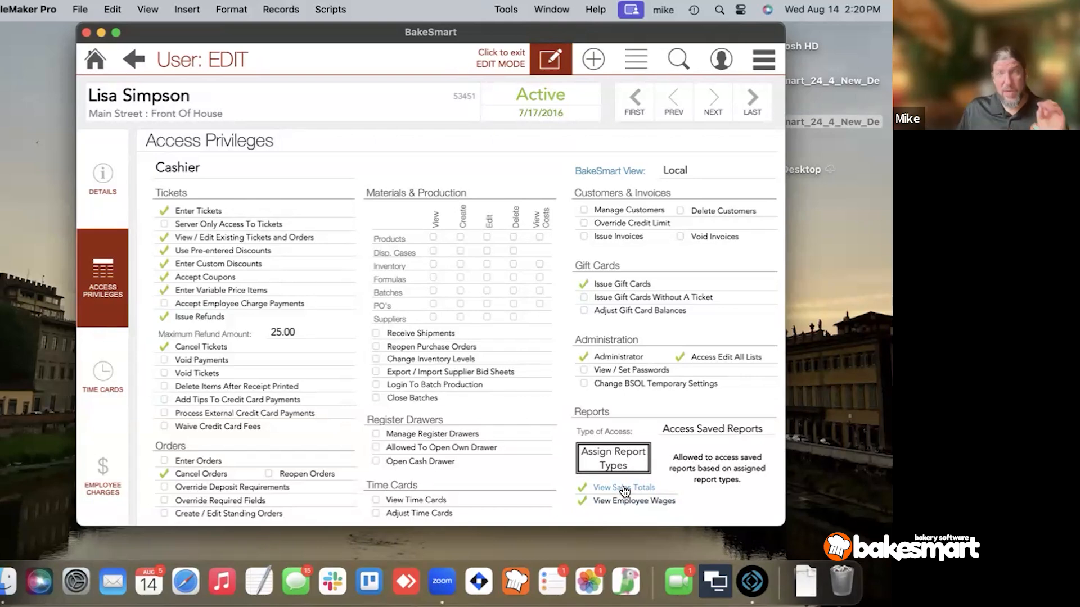
pyautogui.click(707, 100)
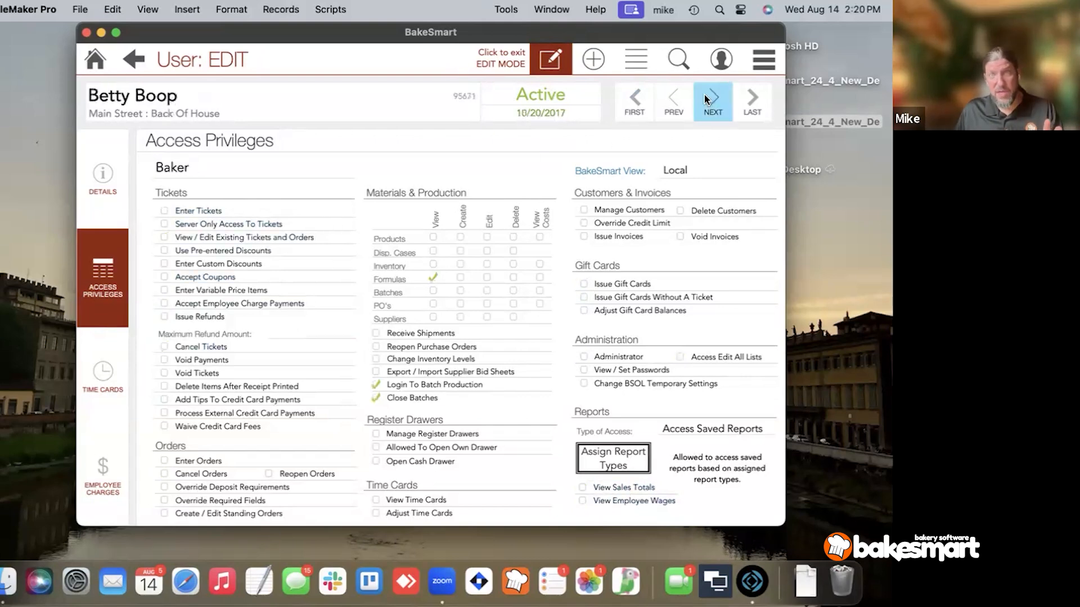
pyautogui.click(707, 99)
pyautogui.click(707, 99)
pyautogui.click(707, 100)
pyautogui.click(707, 100)
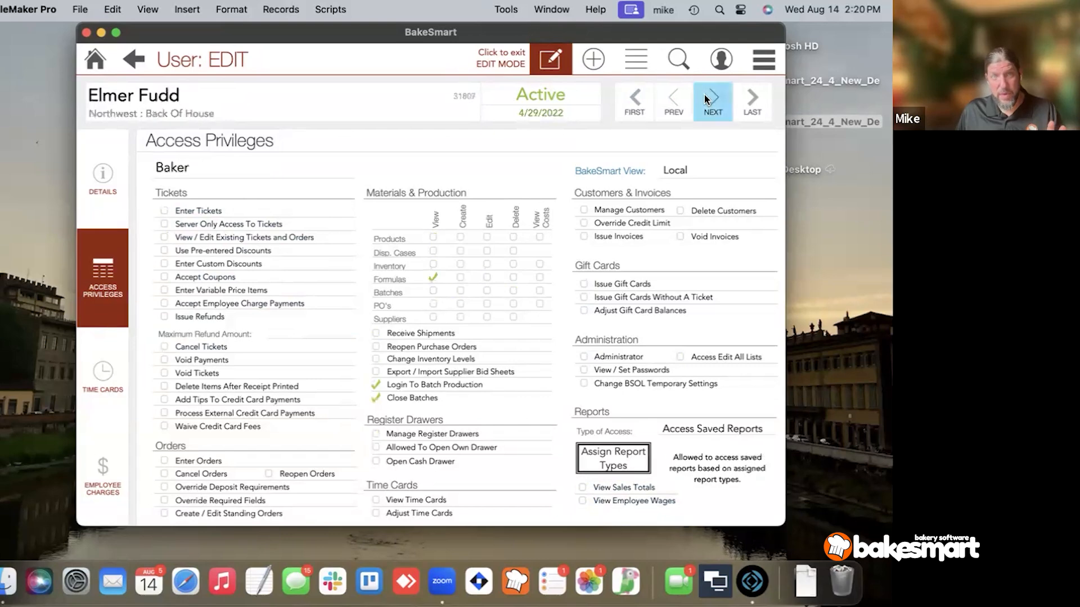
pyautogui.click(707, 99)
pyautogui.click(707, 99)
pyautogui.click(707, 99)
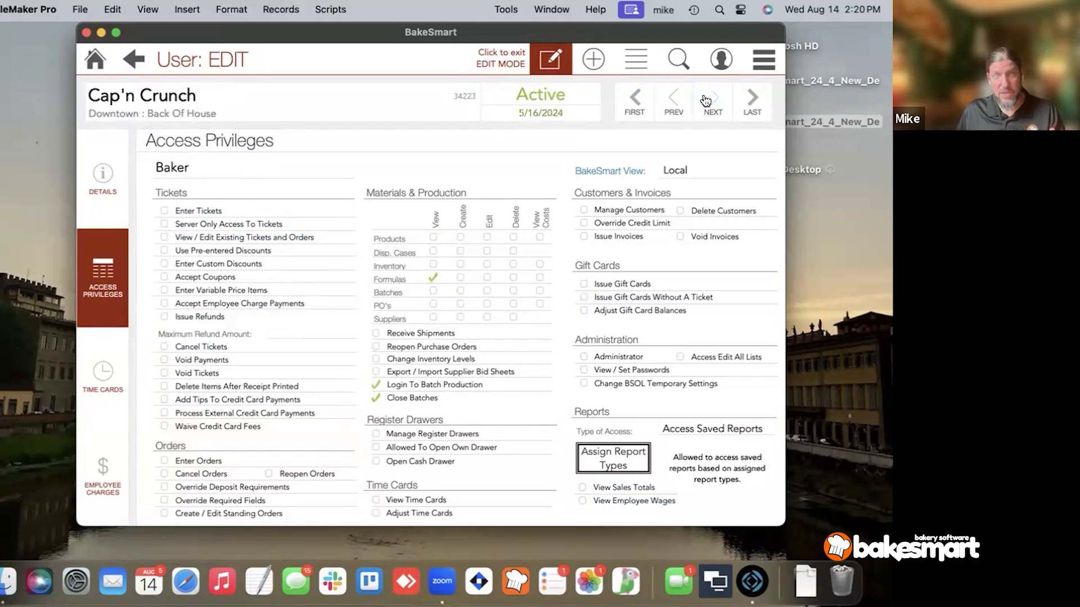
# Step: Go to the Privilege Sets settings, review the Administrator set, and open the Baker set
pyautogui.click(764, 58)
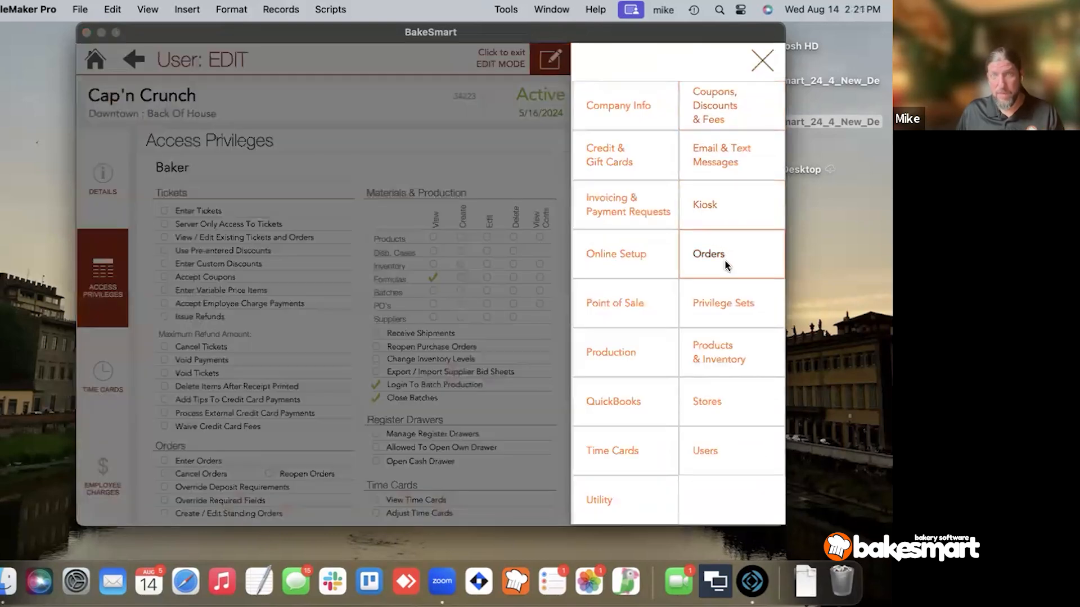
pyautogui.click(725, 303)
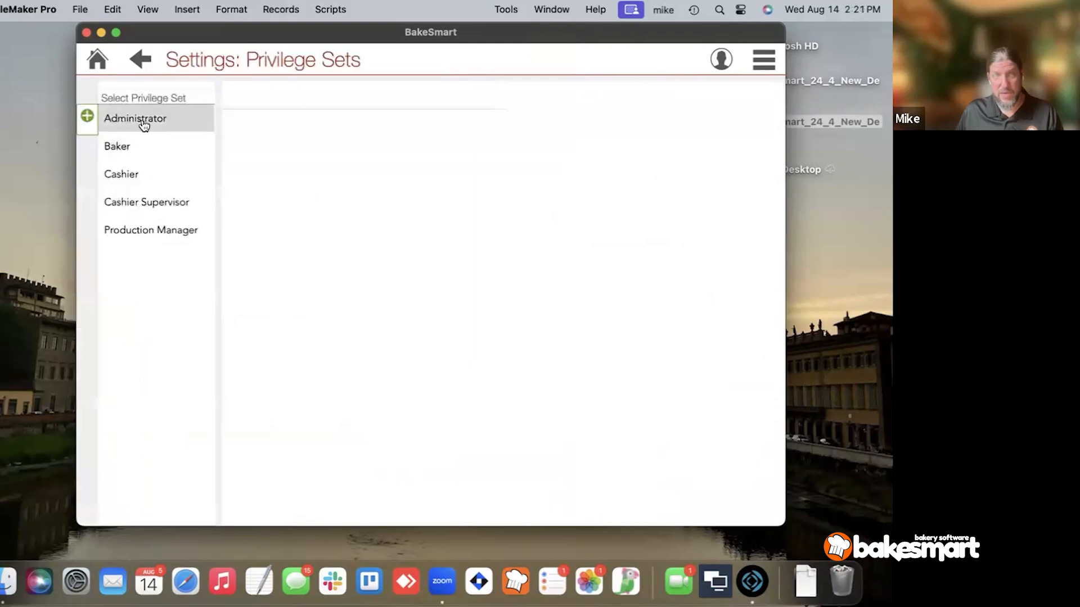
pyautogui.click(140, 120)
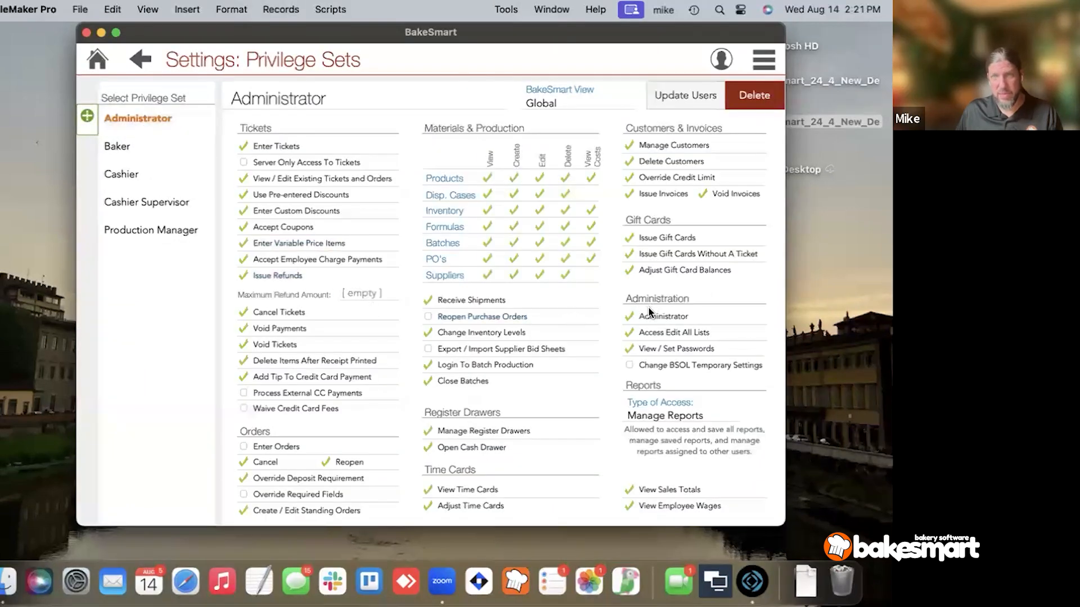
pyautogui.click(144, 148)
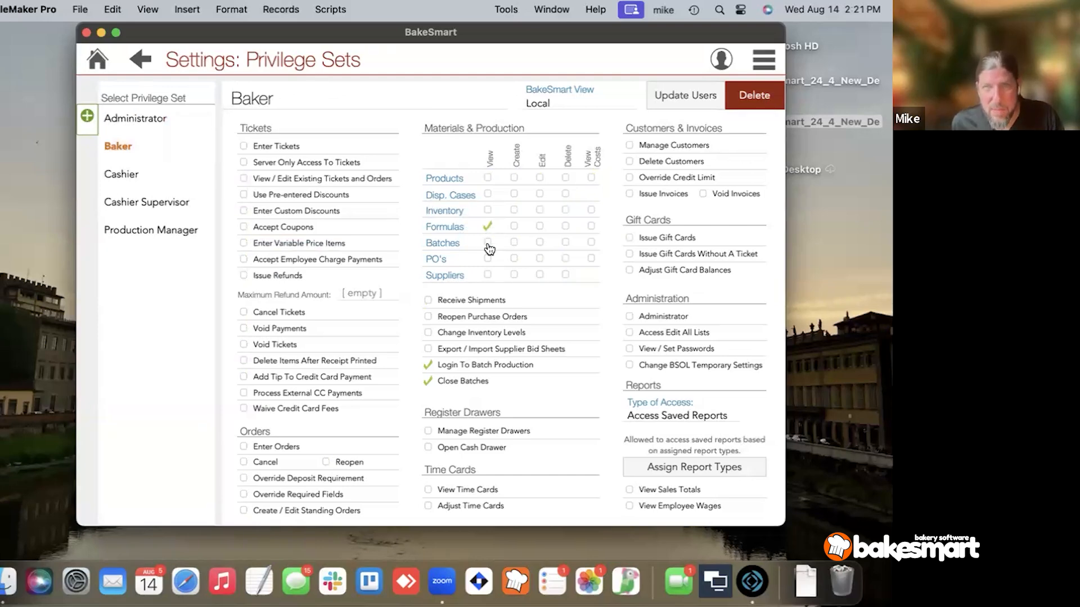
# Step: Grant the Baker set View, Create and Edit for Batches, and Create, Edit and View Costs for Formulas
pyautogui.click(513, 243)
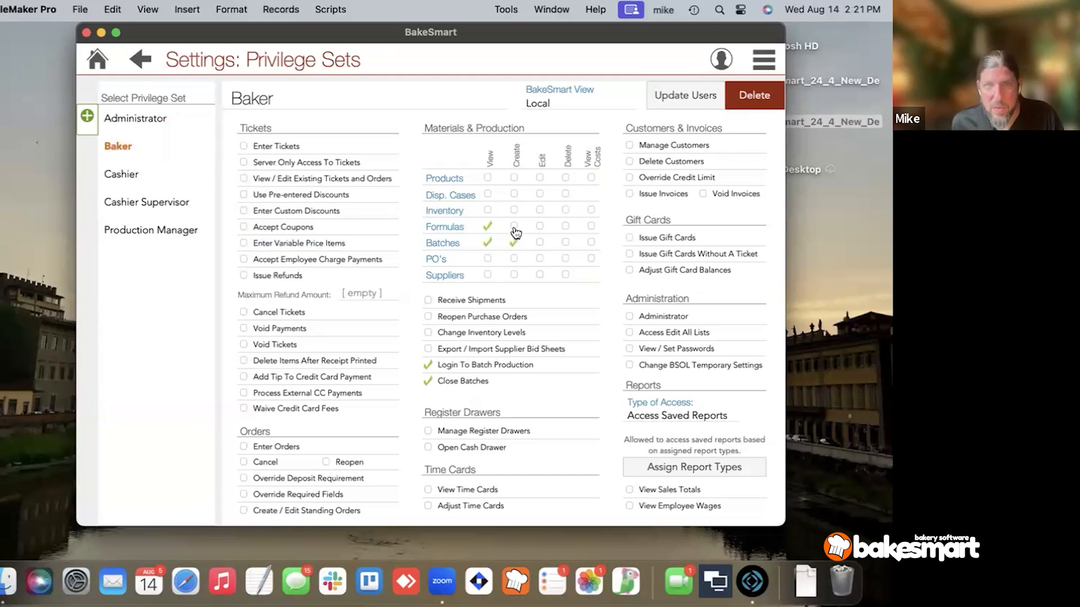
pyautogui.click(513, 227)
pyautogui.click(539, 227)
pyautogui.click(541, 244)
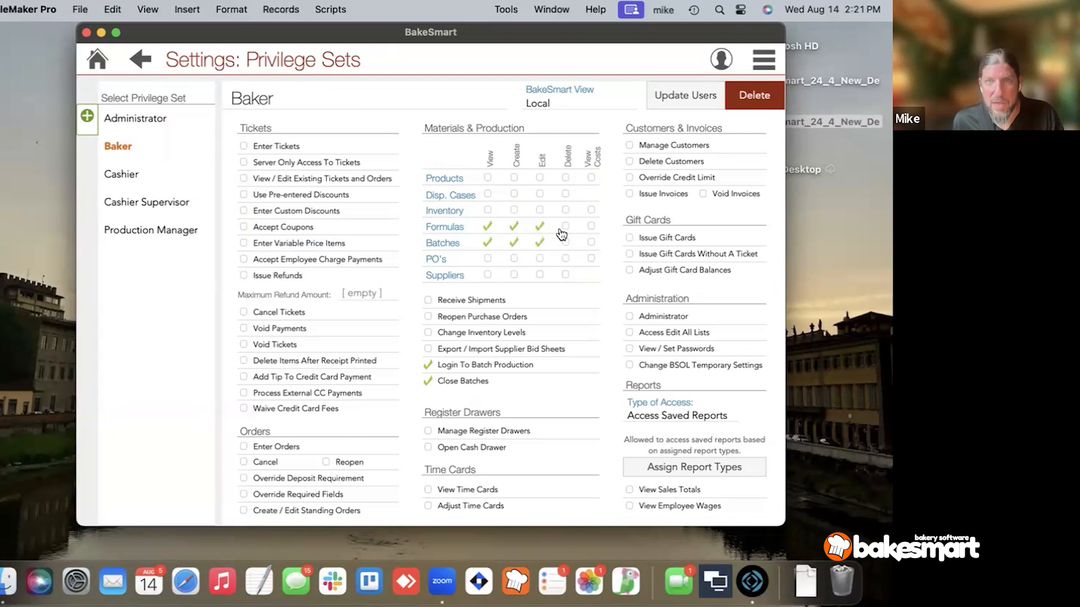
pyautogui.click(591, 228)
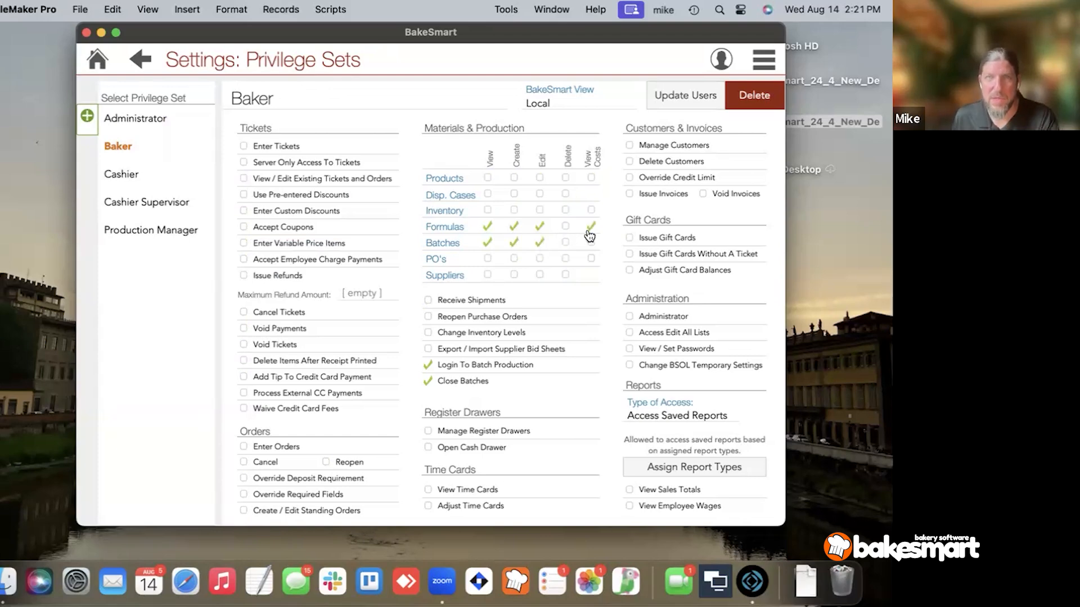
# Step: Grant the Baker set View, Create, Edit and View Costs for Inventory
pyautogui.click(592, 210)
pyautogui.click(539, 210)
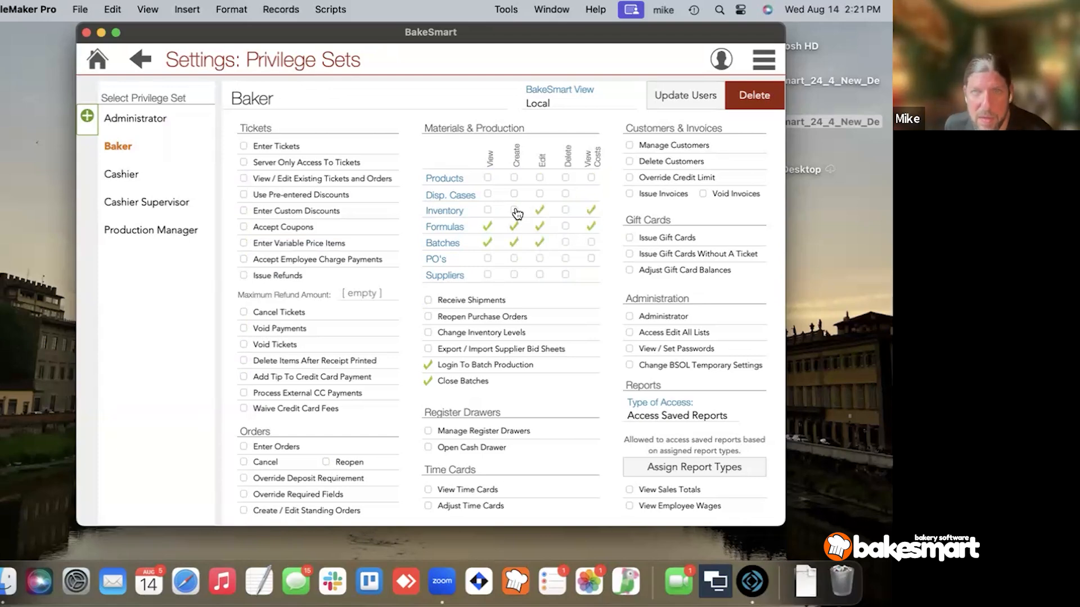
pyautogui.click(513, 211)
pyautogui.click(487, 211)
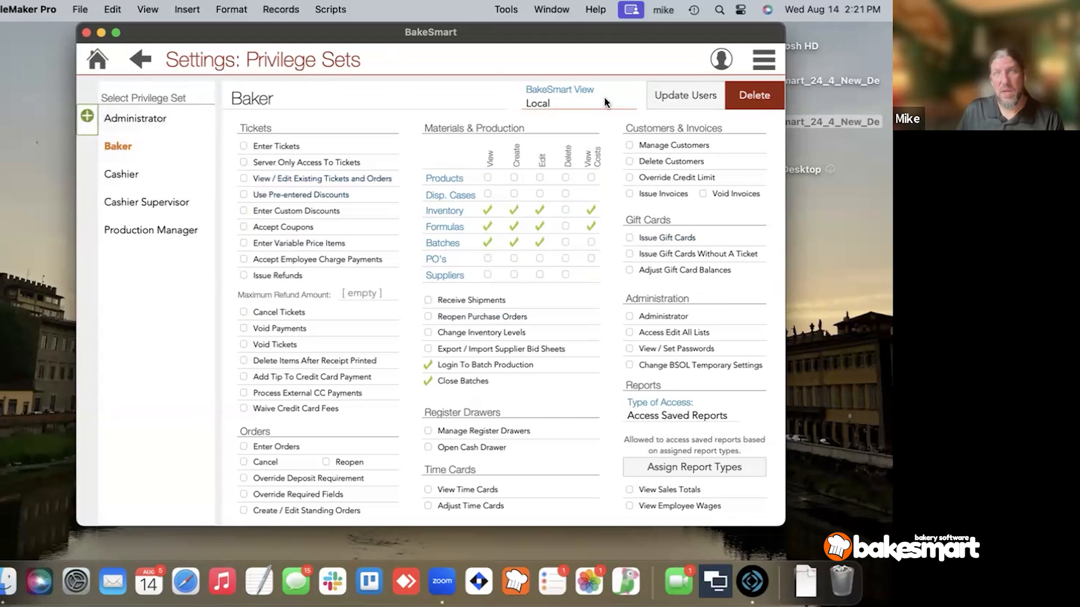
# Step: Apply the revised Baker privilege set to all users assigned to it
pyautogui.click(674, 105)
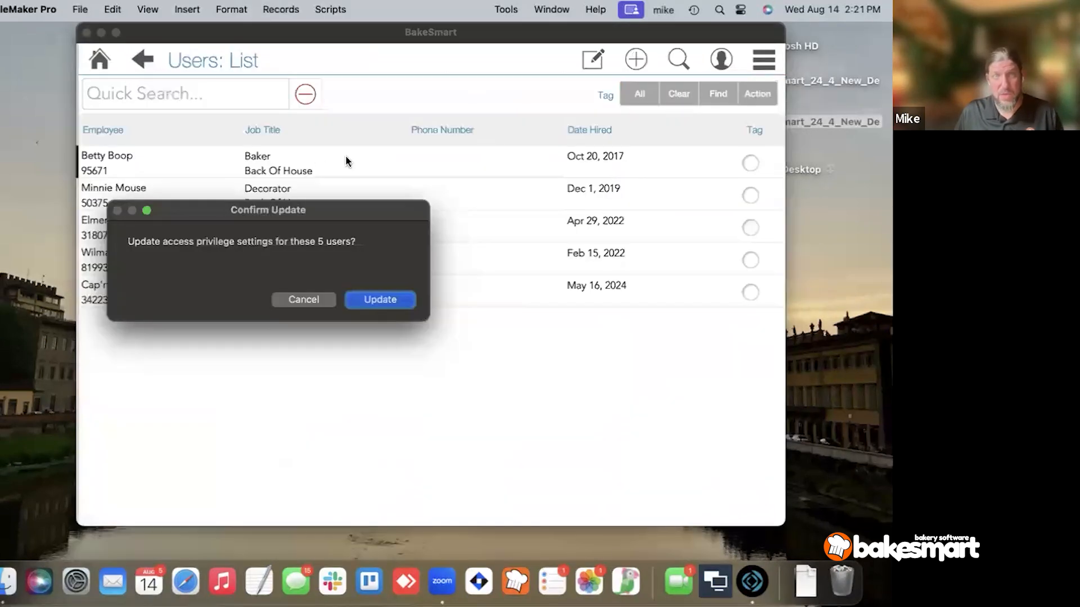
pyautogui.moveTo(349, 215); pyautogui.dragTo(531, 228)
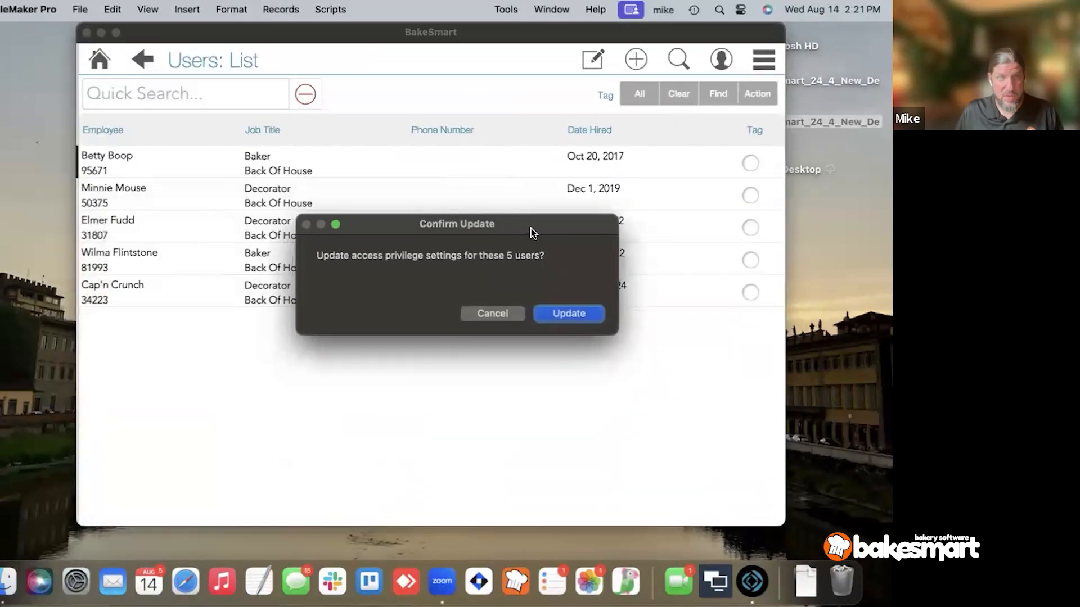
pyautogui.click(568, 313)
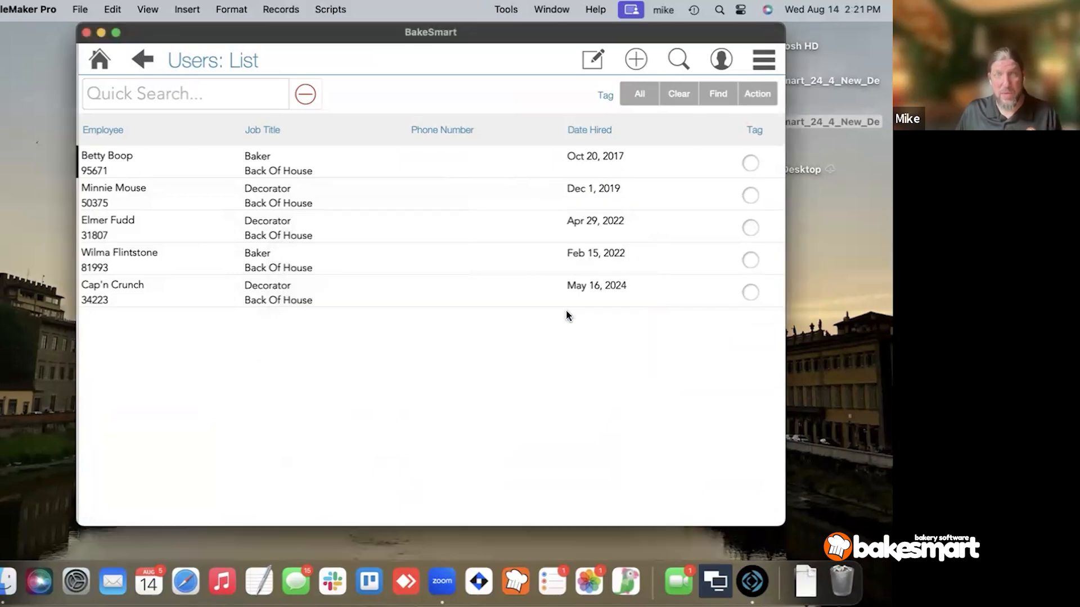
# Step: Check the access privileges of each updated Baker user, from the employee hired Oct 20, 2017 through the last record
pyautogui.click(243, 162)
pyautogui.click(120, 264)
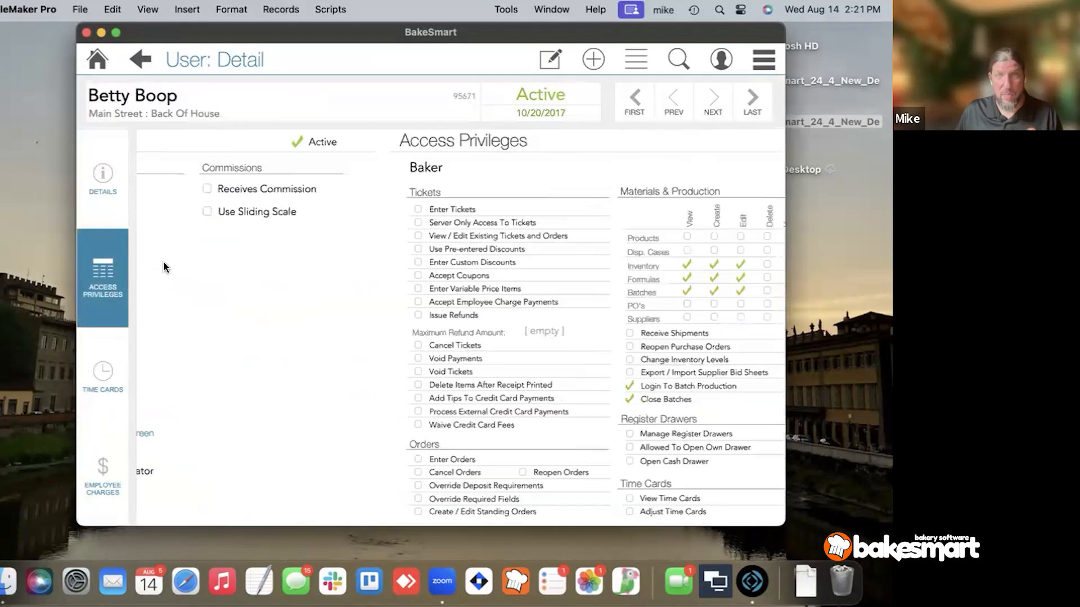
pyautogui.click(706, 110)
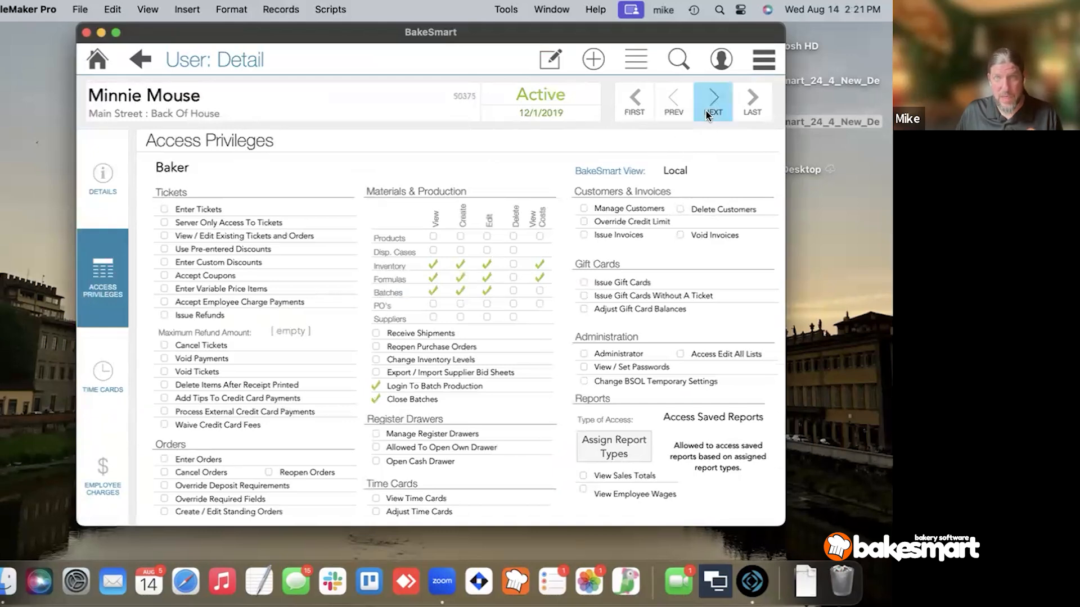
pyautogui.click(706, 110)
pyautogui.click(707, 110)
pyautogui.click(706, 110)
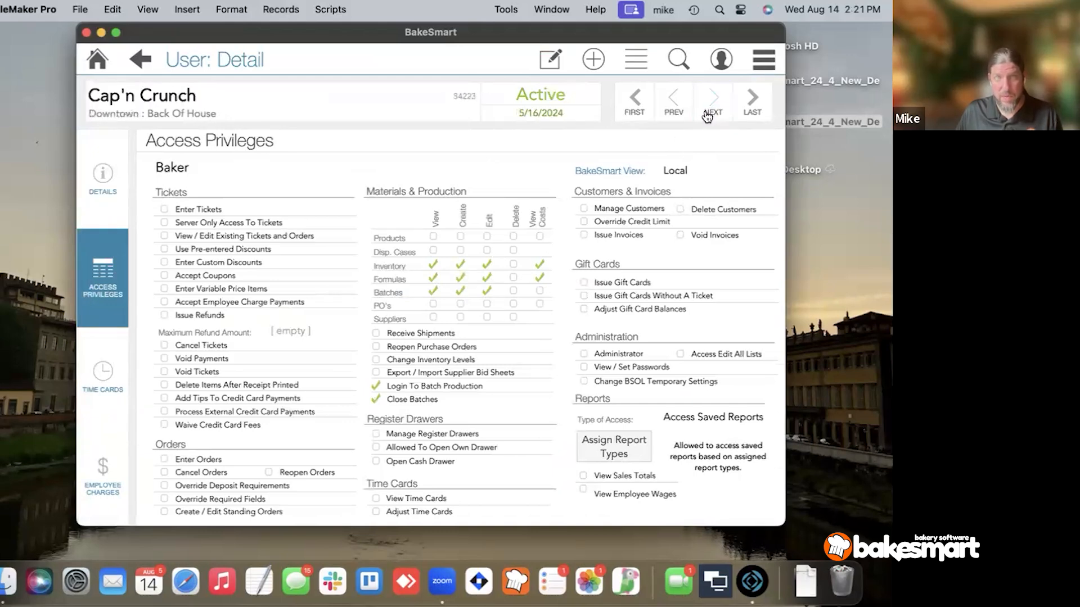
# Step: Return to the Privilege Sets settings, view the Cashier set, and apply the Cashier Supervisor set to its users
pyautogui.click(775, 60)
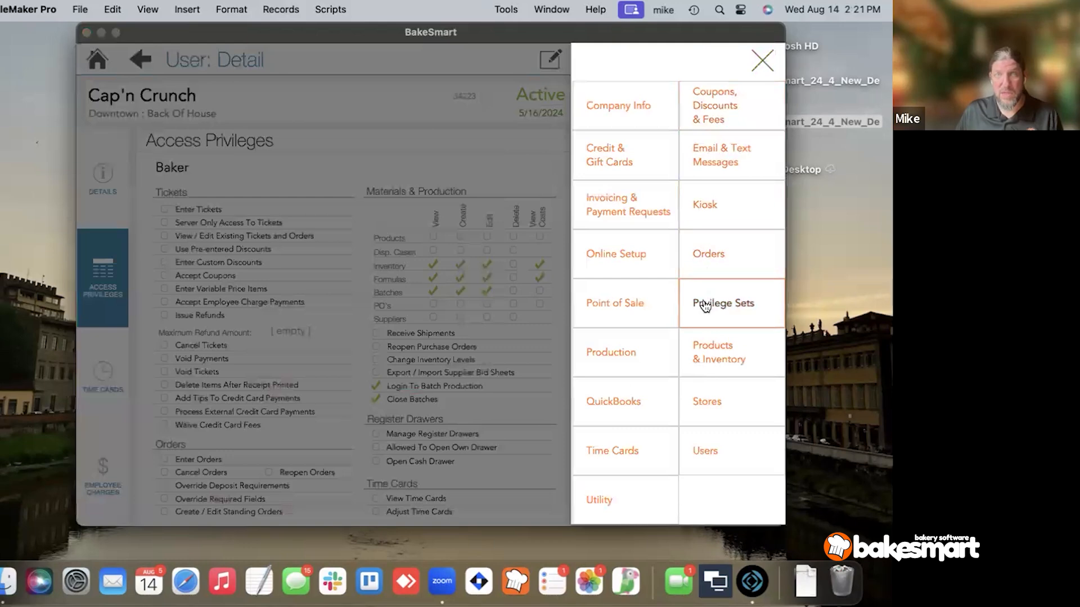
pyautogui.click(703, 317)
pyautogui.click(173, 176)
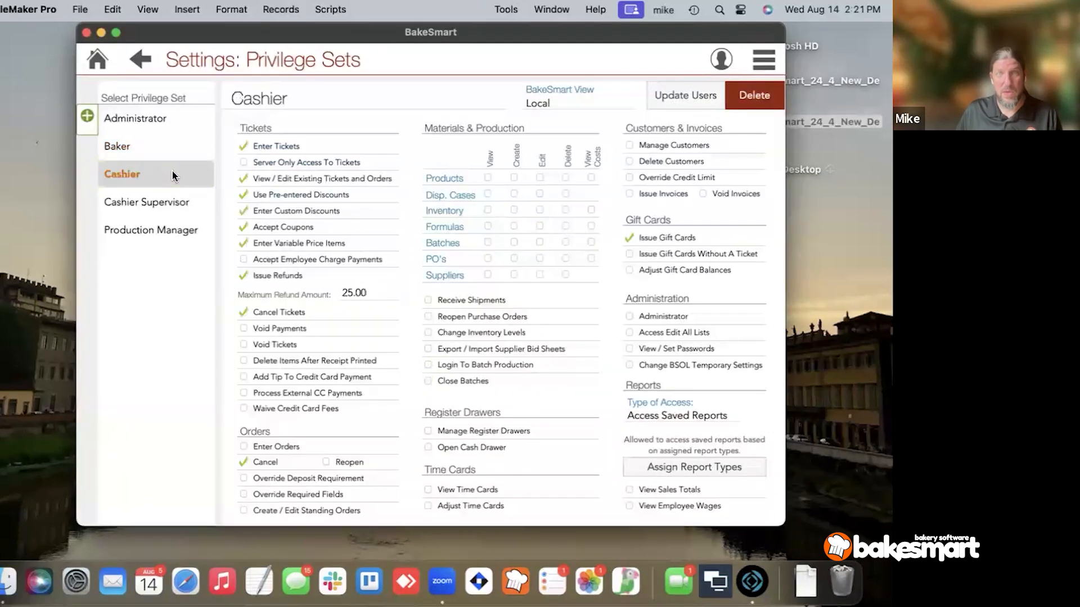
pyautogui.click(173, 201)
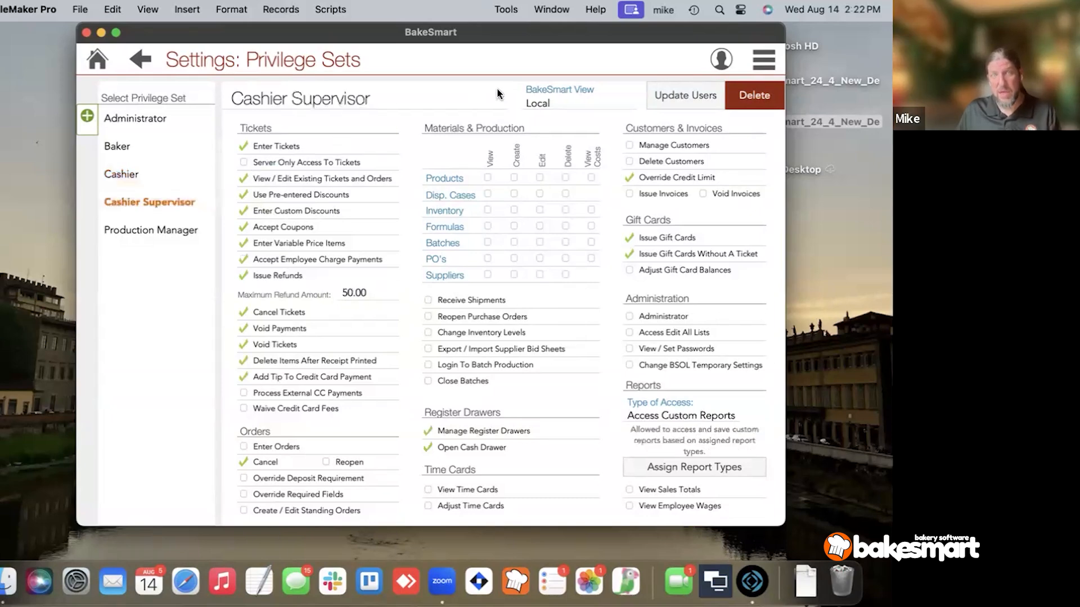
pyautogui.click(665, 98)
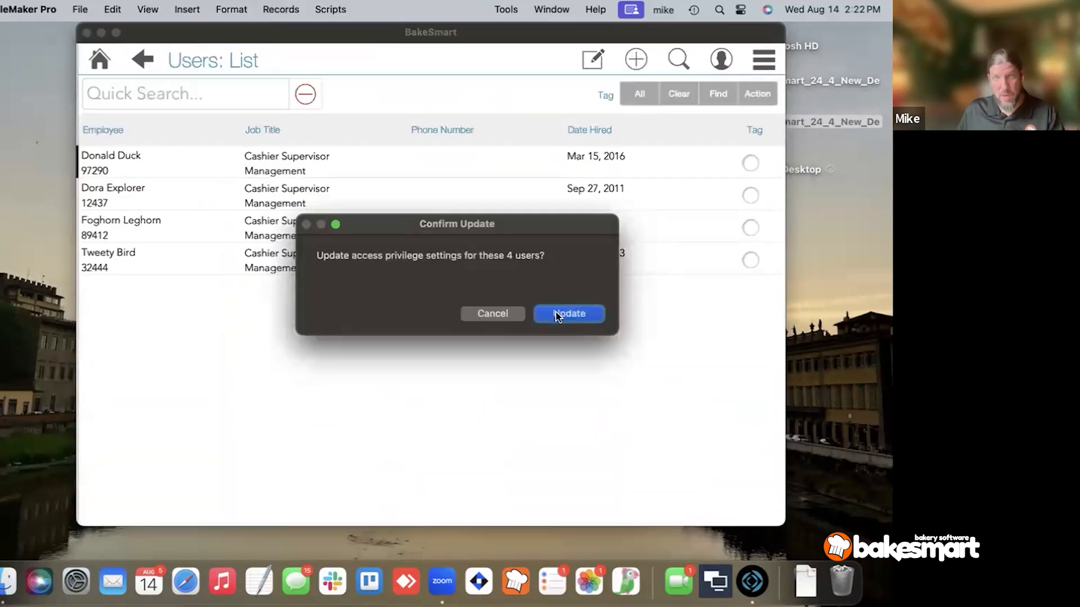
pyautogui.click(568, 313)
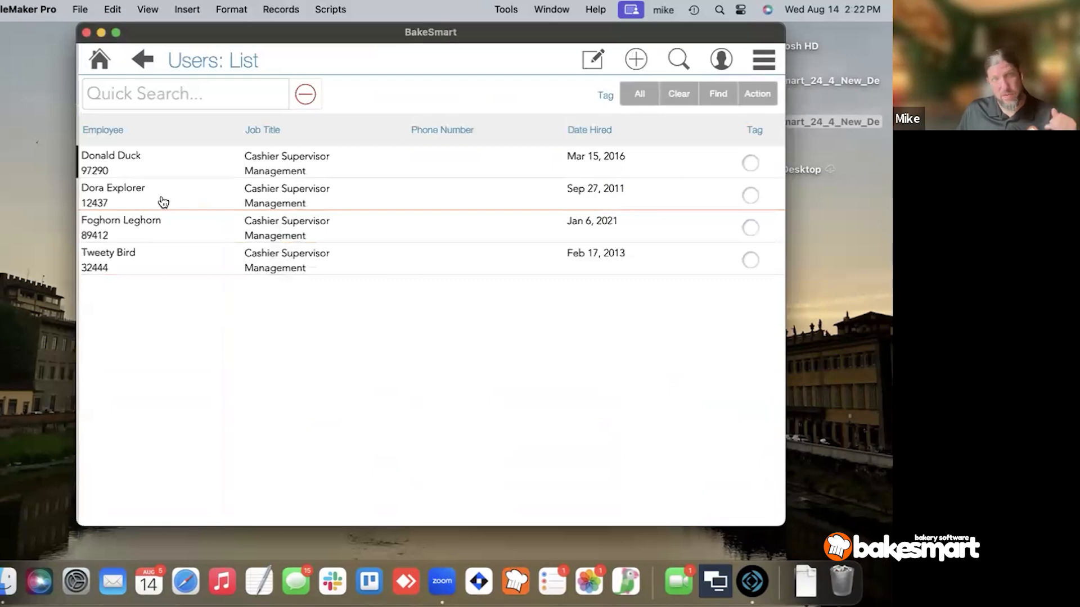
# Step: Edit the access privileges of the Cashier Supervisor hired Sep 27, 2011 and enable Adjust Gift Card Balances
pyautogui.click(163, 202)
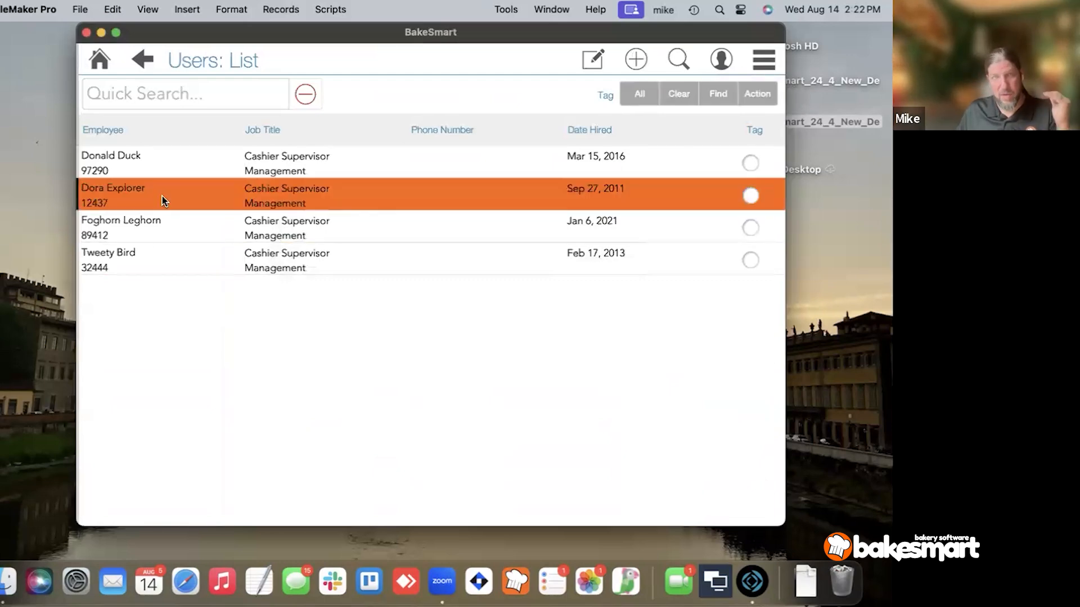
pyautogui.click(114, 258)
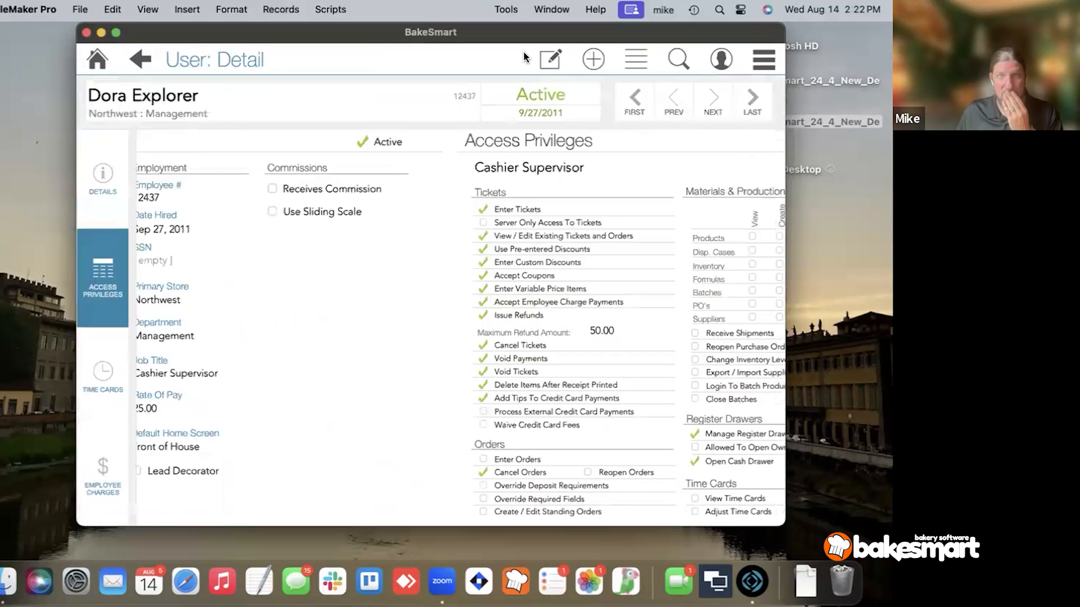
pyautogui.click(550, 58)
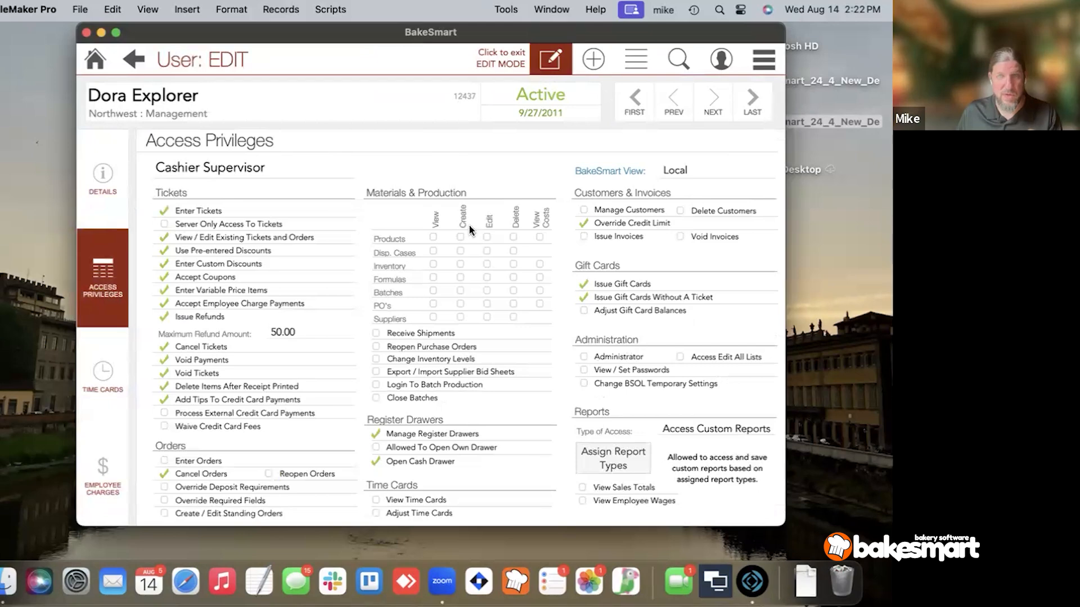
pyautogui.click(597, 314)
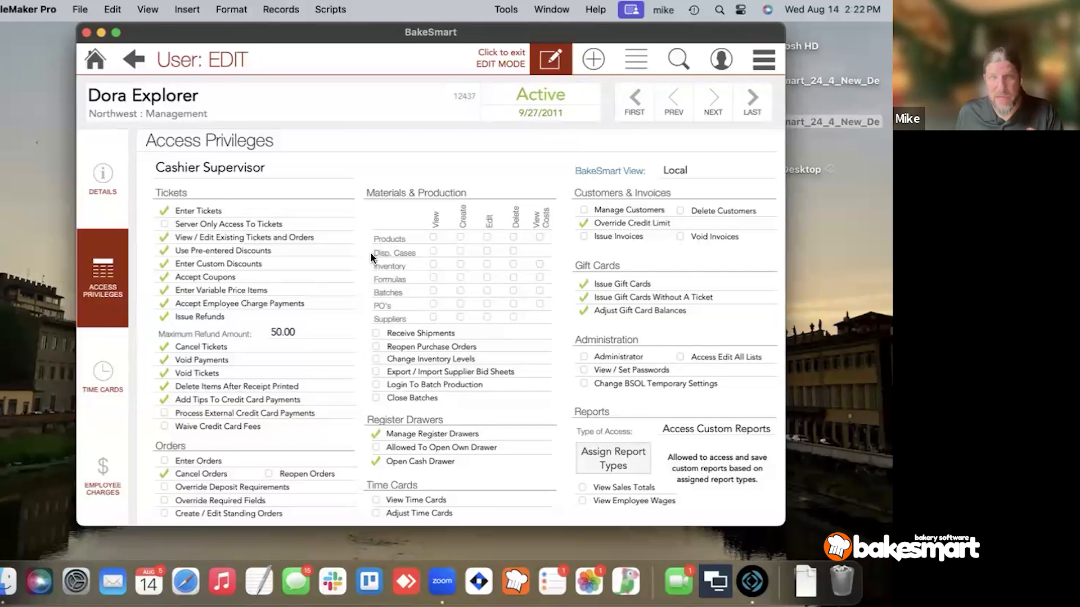
# Step: Switch the employee's privilege set to Baker and back to Cashier Supervisor, and re-enable Adjust Gift Card Balances
pyautogui.click(246, 164)
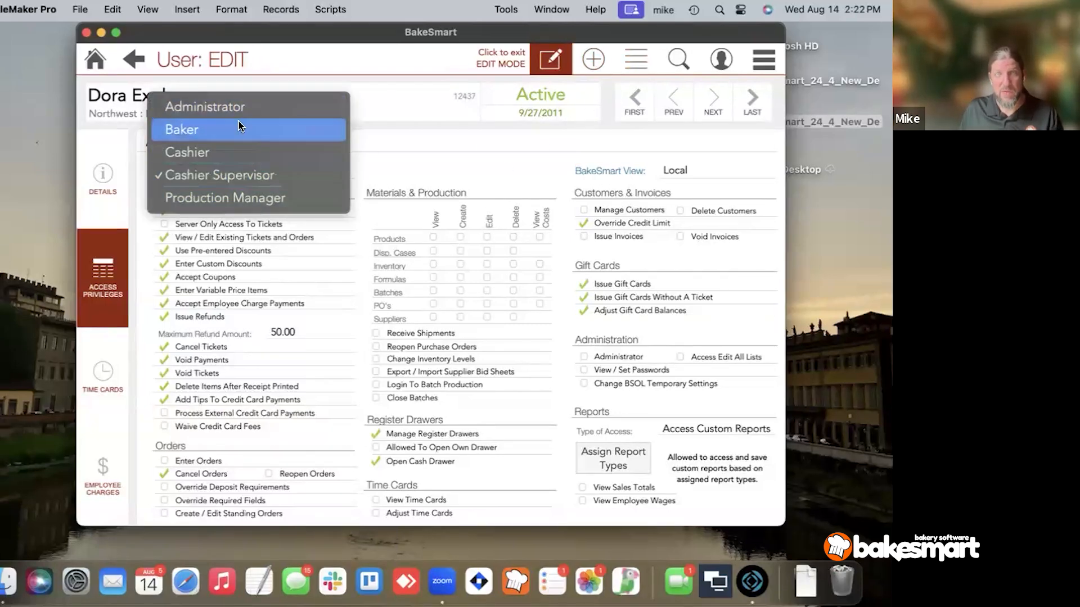
pyautogui.click(239, 123)
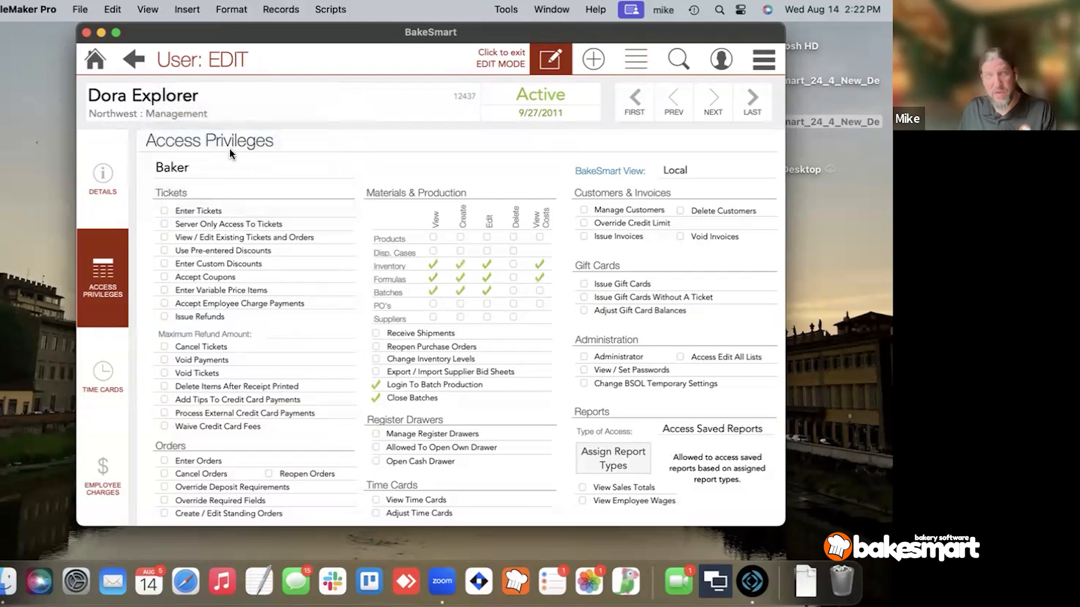
pyautogui.click(227, 168)
pyautogui.click(237, 225)
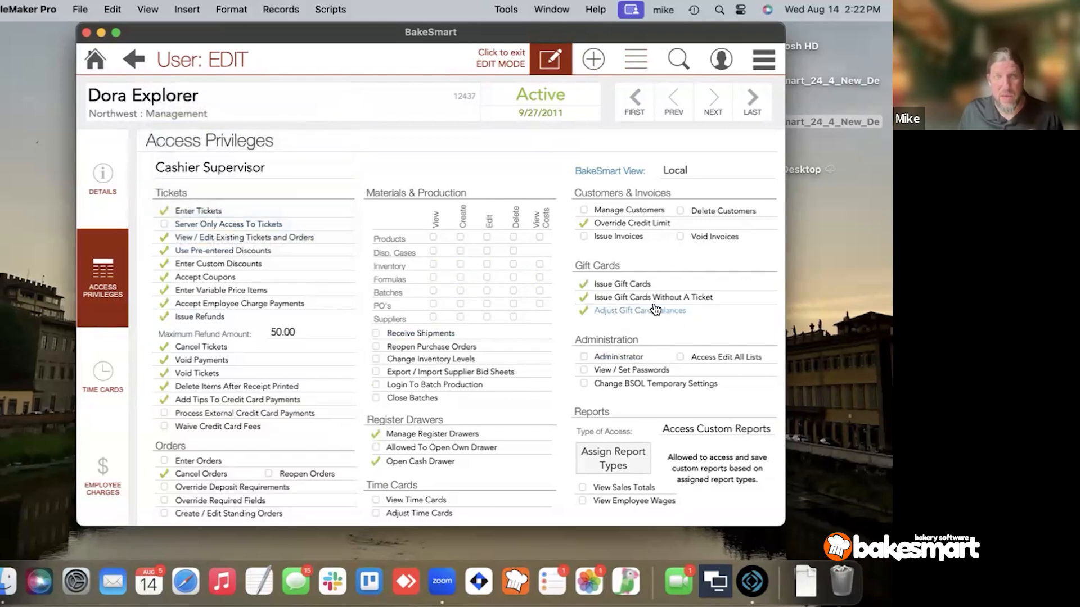
# Step: Return to the users list, open bulk editing of stores and privileges, and show all users
pyautogui.click(700, 104)
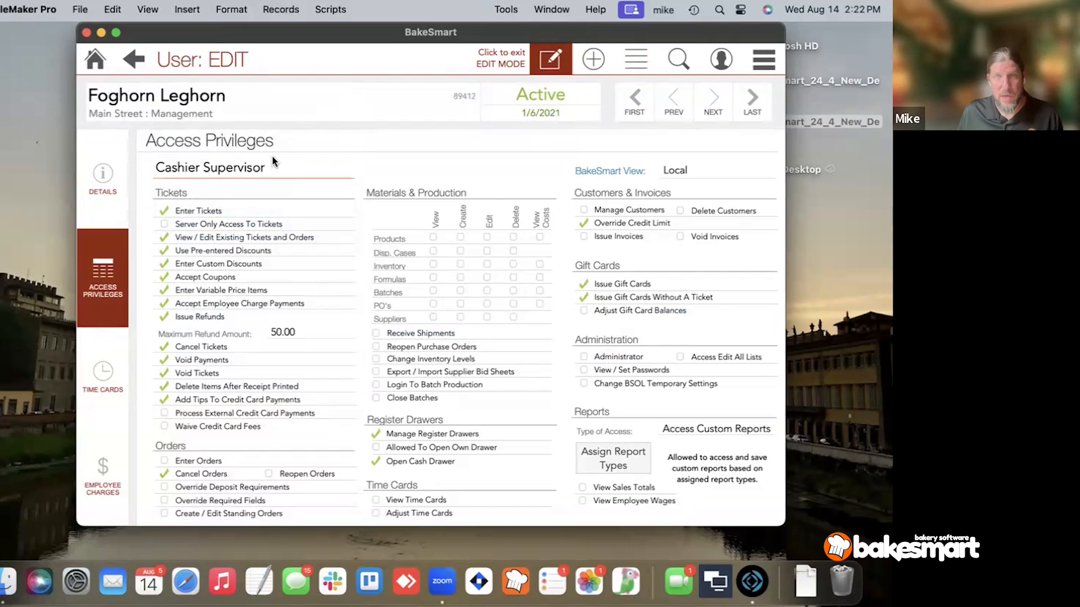
pyautogui.click(645, 71)
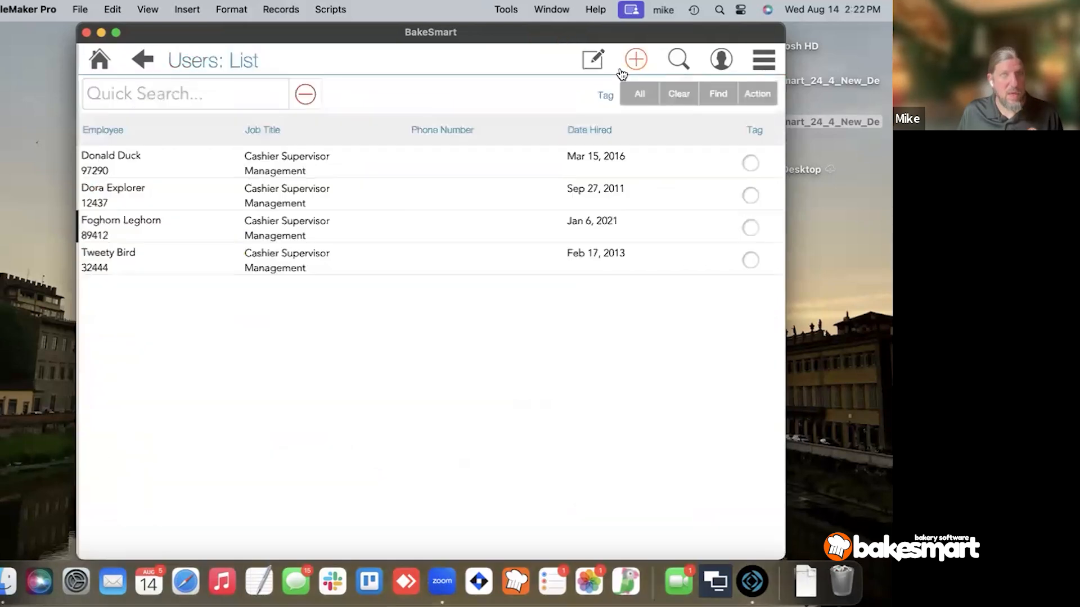
pyautogui.click(562, 212)
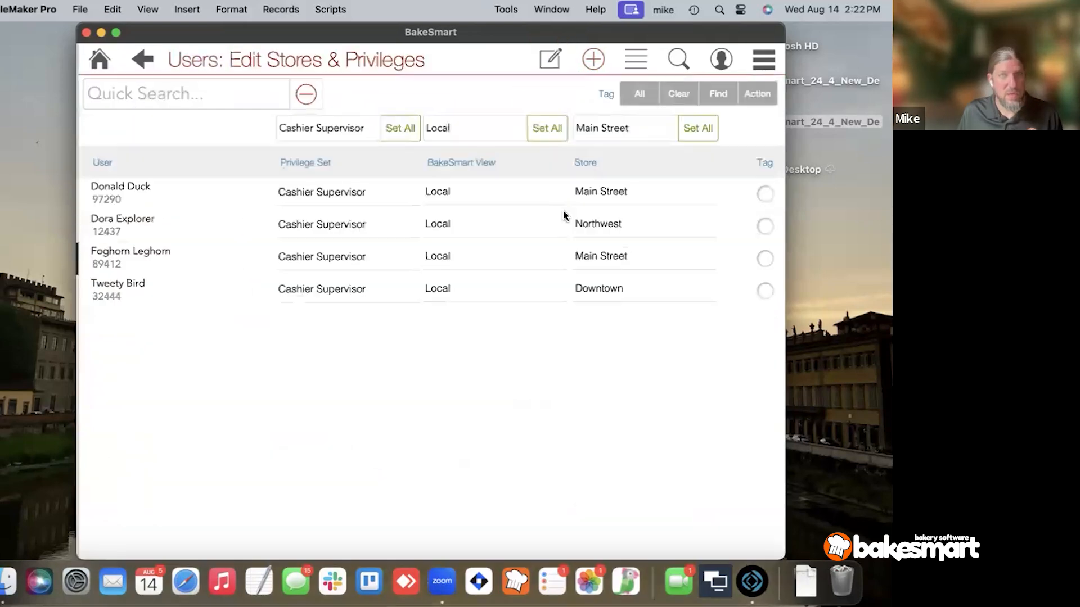
pyautogui.click(366, 191)
pyautogui.click(307, 95)
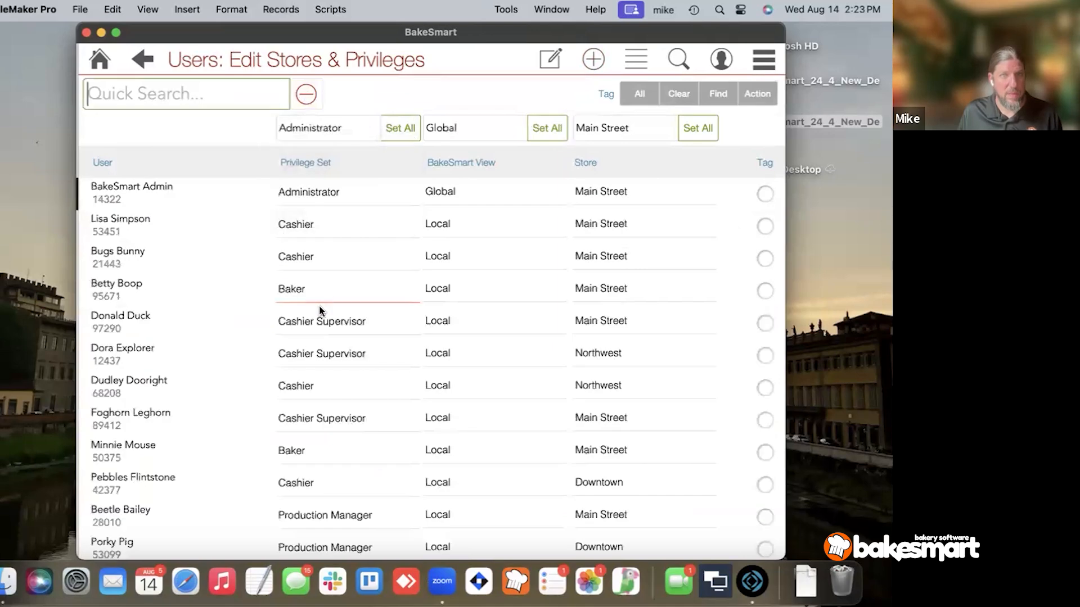
# Step: Look through the users' stores and privilege sets, and open the Time Cards settings to view adjustment reasons and company departments
pyautogui.scroll(-7, 318, 306)
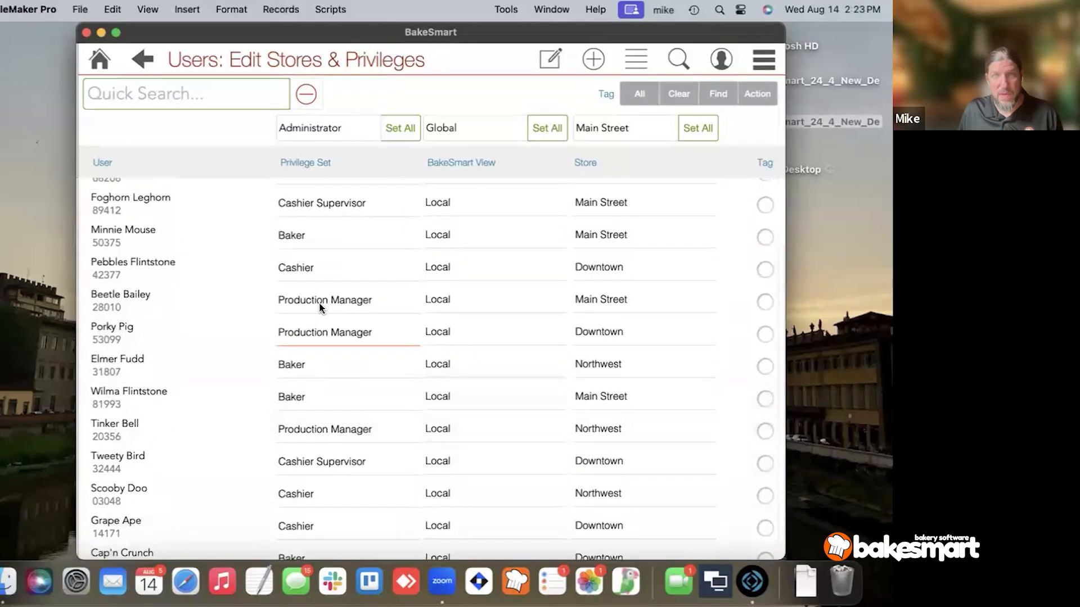
pyautogui.scroll(7, 317, 304)
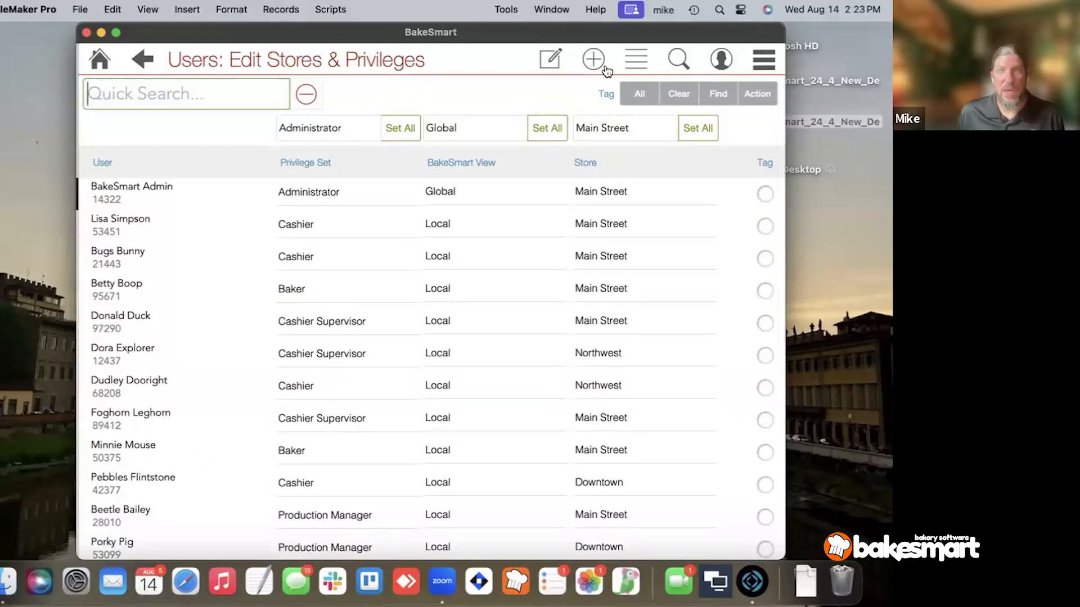
pyautogui.click(758, 60)
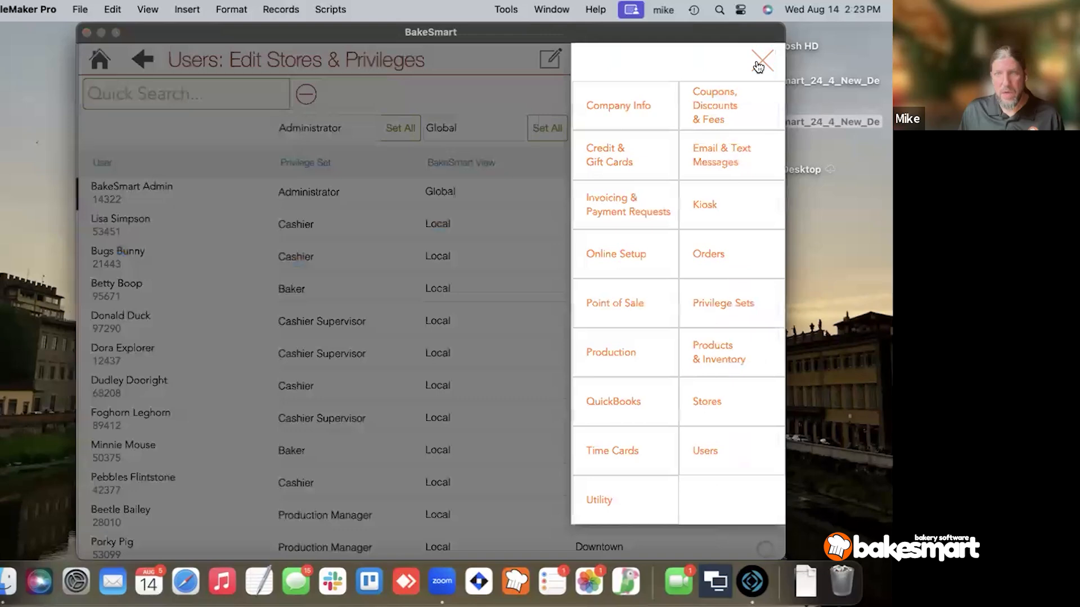
pyautogui.click(639, 451)
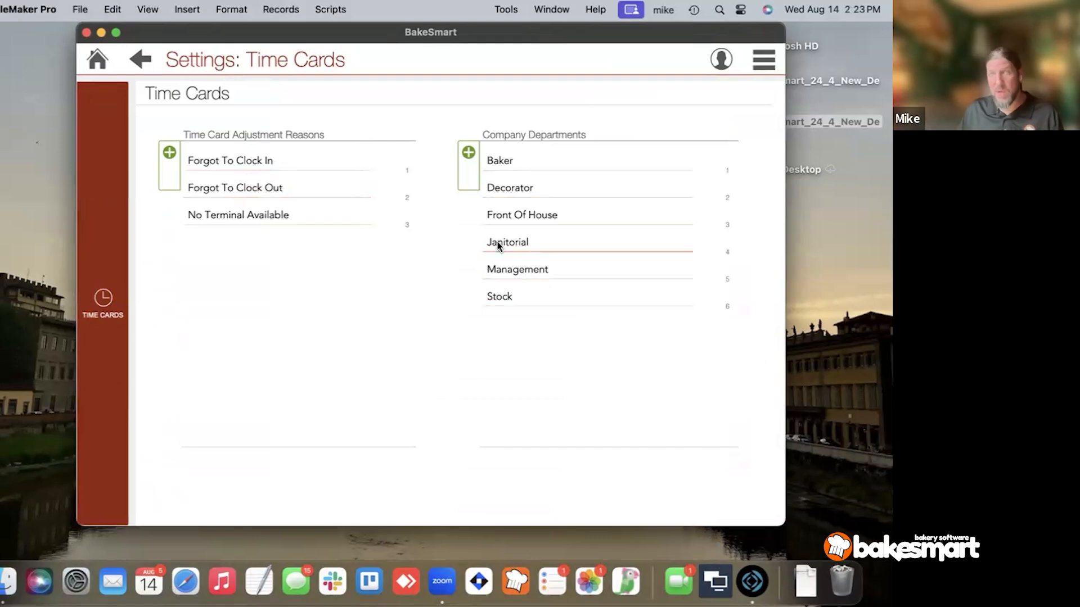
# Step: Open the Main Street store's time card settings for editing
pyautogui.click(766, 67)
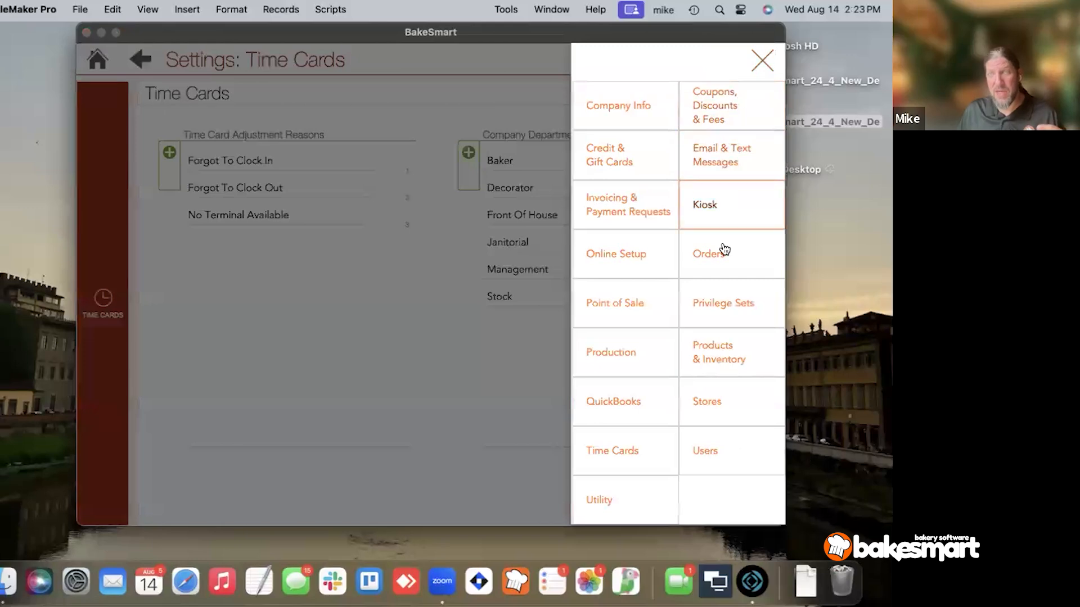
pyautogui.click(735, 409)
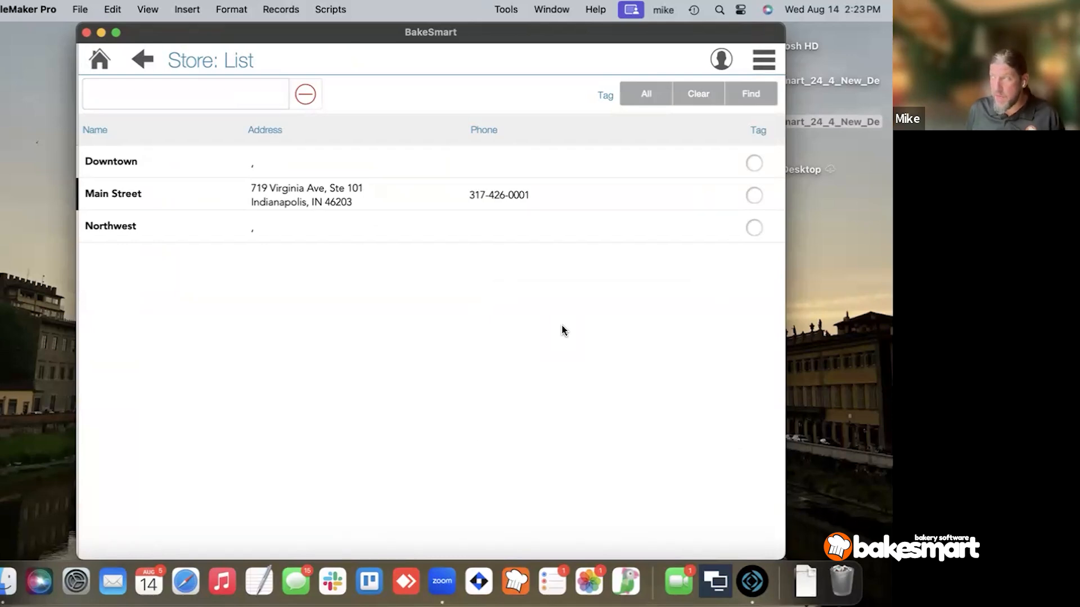
pyautogui.click(235, 190)
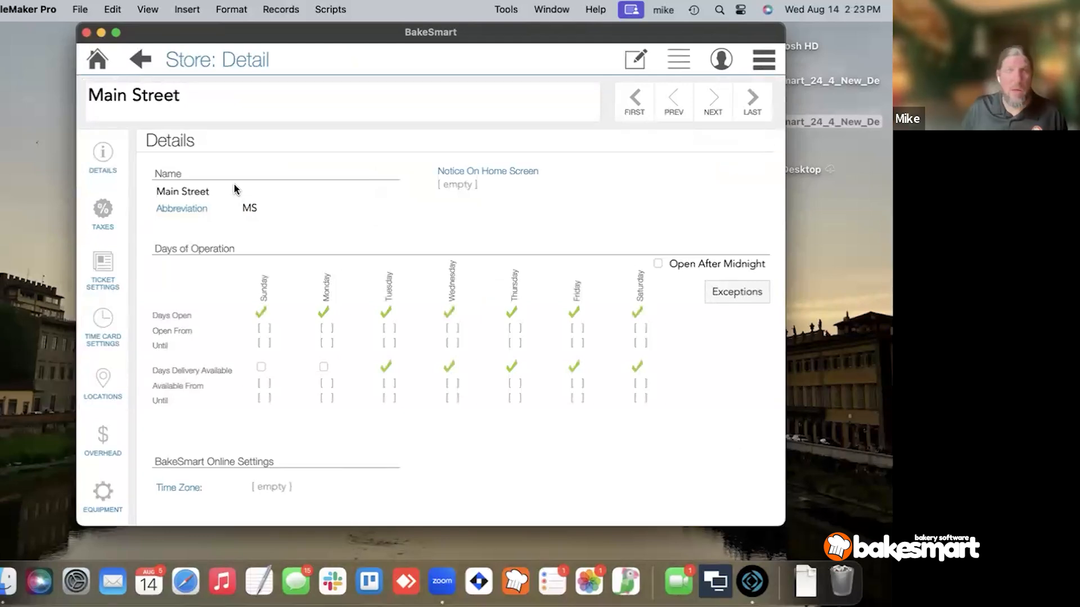
pyautogui.click(96, 315)
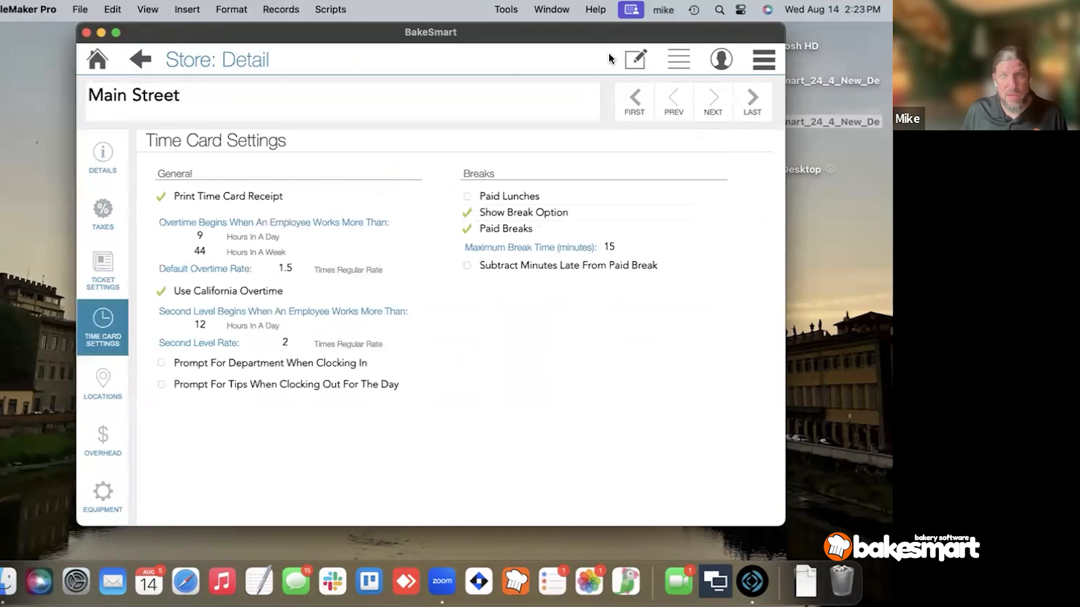
pyautogui.click(636, 58)
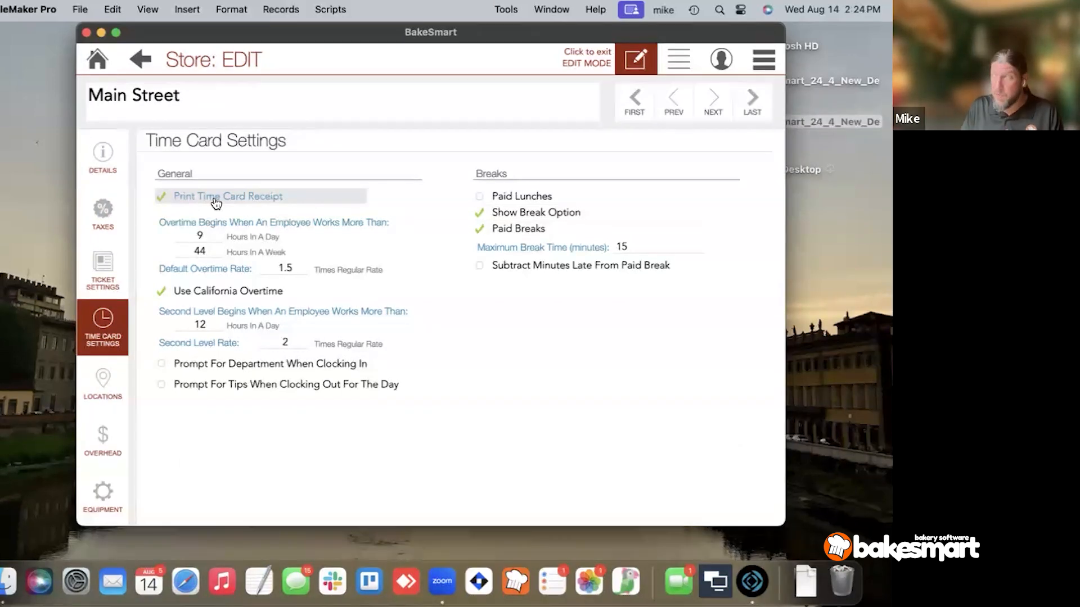
# Step: Set the Main Street store's overtime to begin after 8 hours in a day and 40 hours in a week
pyautogui.click(198, 241)
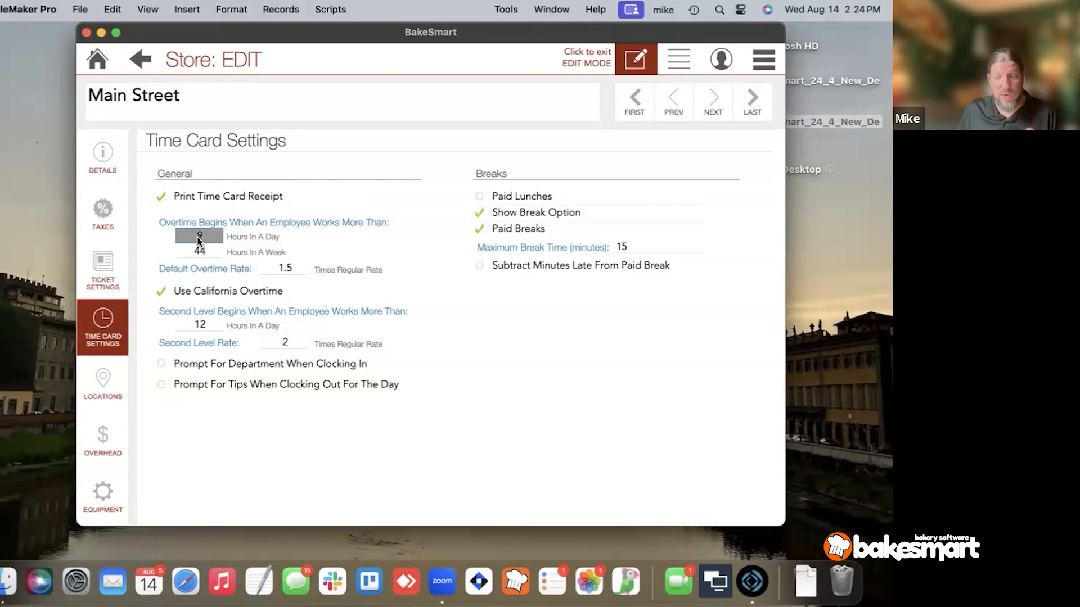
pyautogui.press('BackSpace')
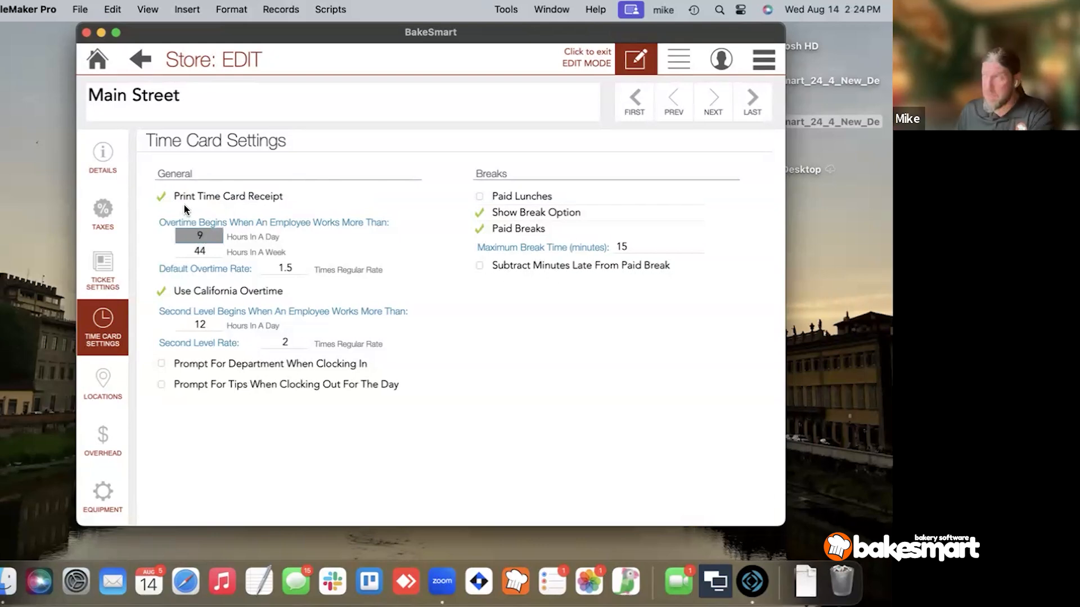
pyautogui.write('8')
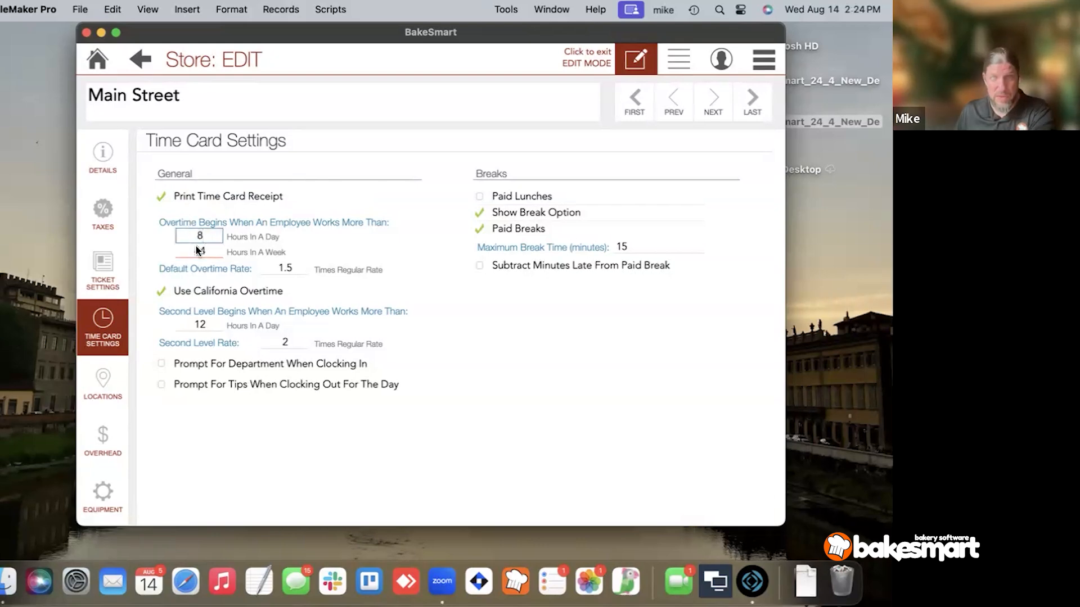
pyautogui.write('40')
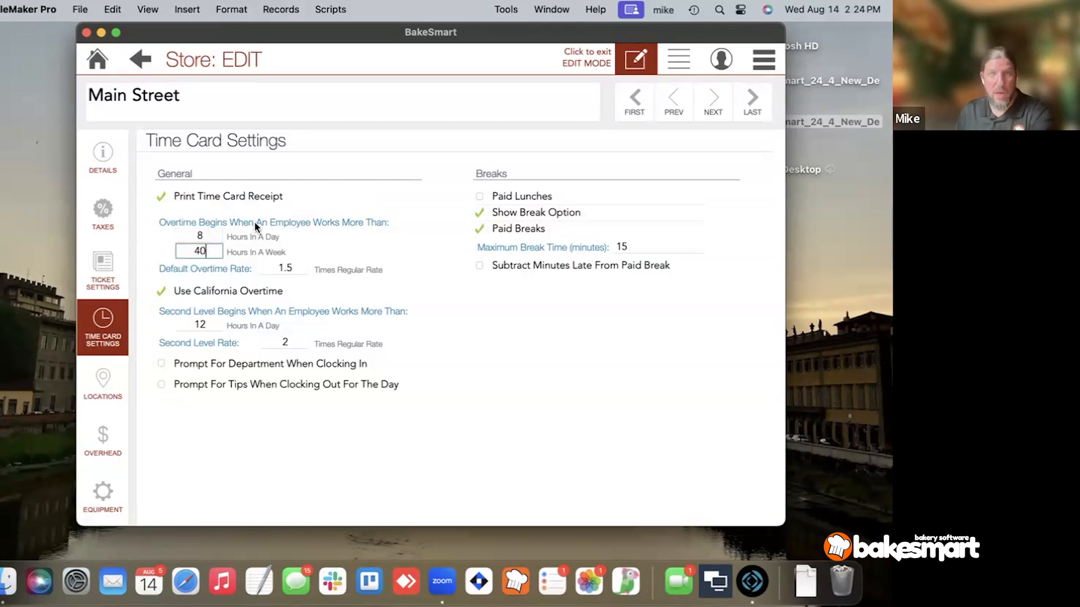
pyautogui.click(302, 215)
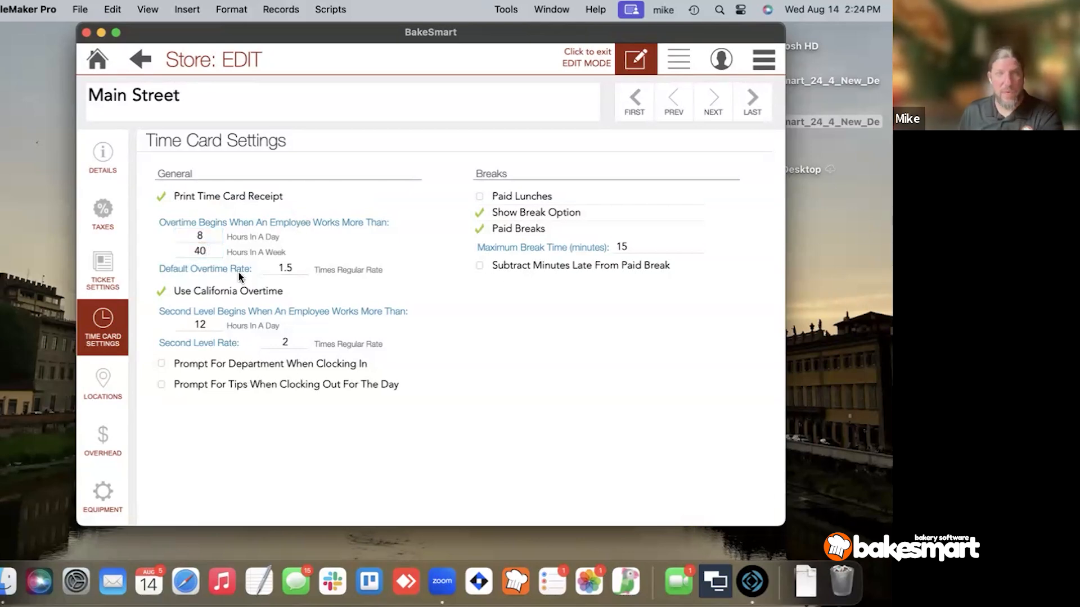
# Step: Enable Prompt For Department When Clocking In in the Main Street store's time card settings
pyautogui.press('Tab')
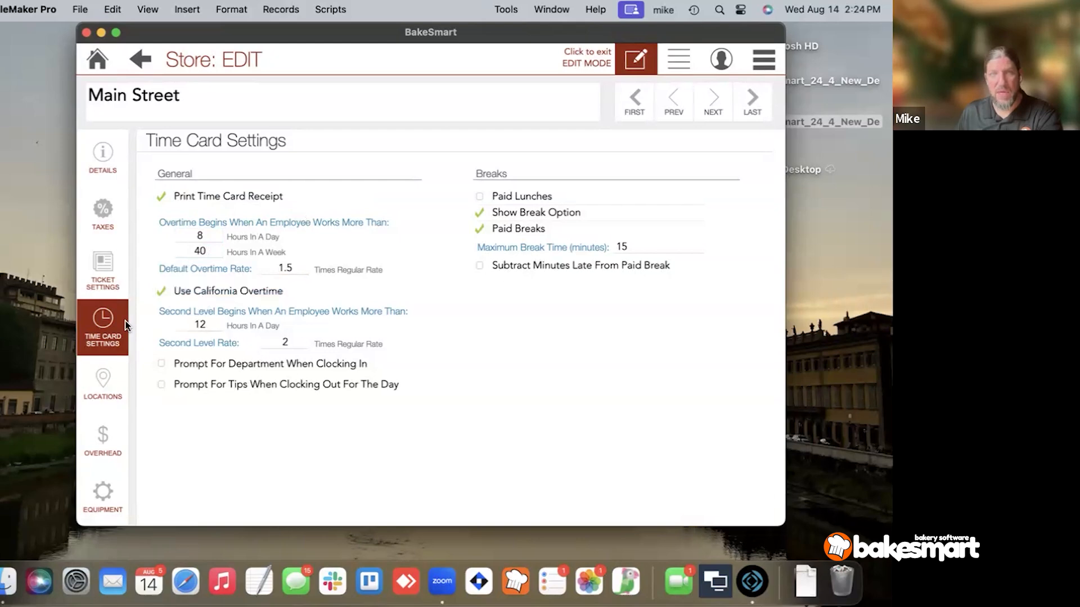
pyautogui.click(204, 301)
pyautogui.click(204, 300)
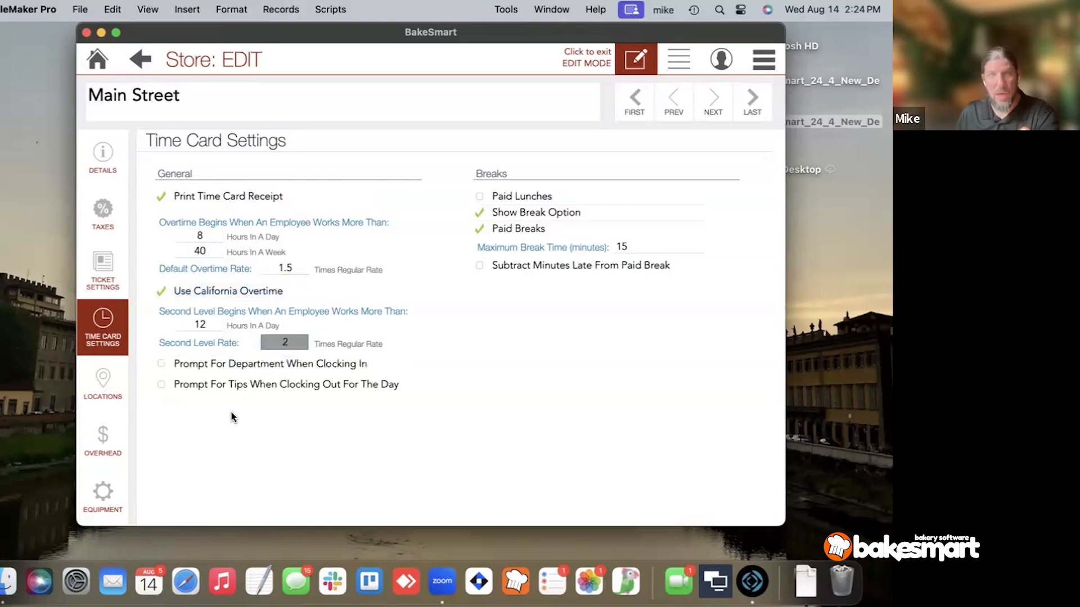
pyautogui.click(236, 370)
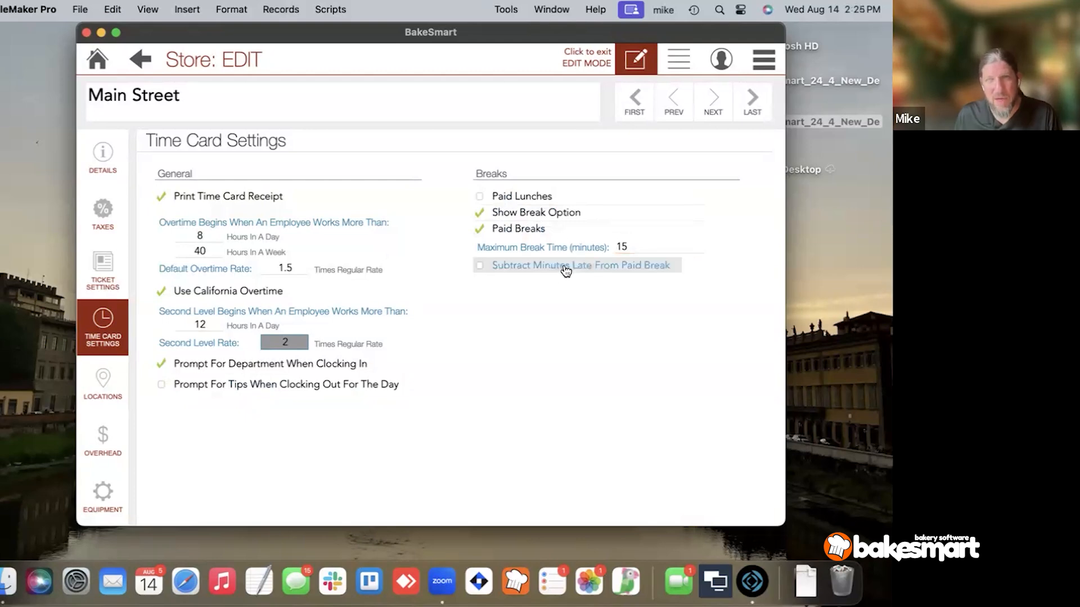
pyautogui.click(619, 246)
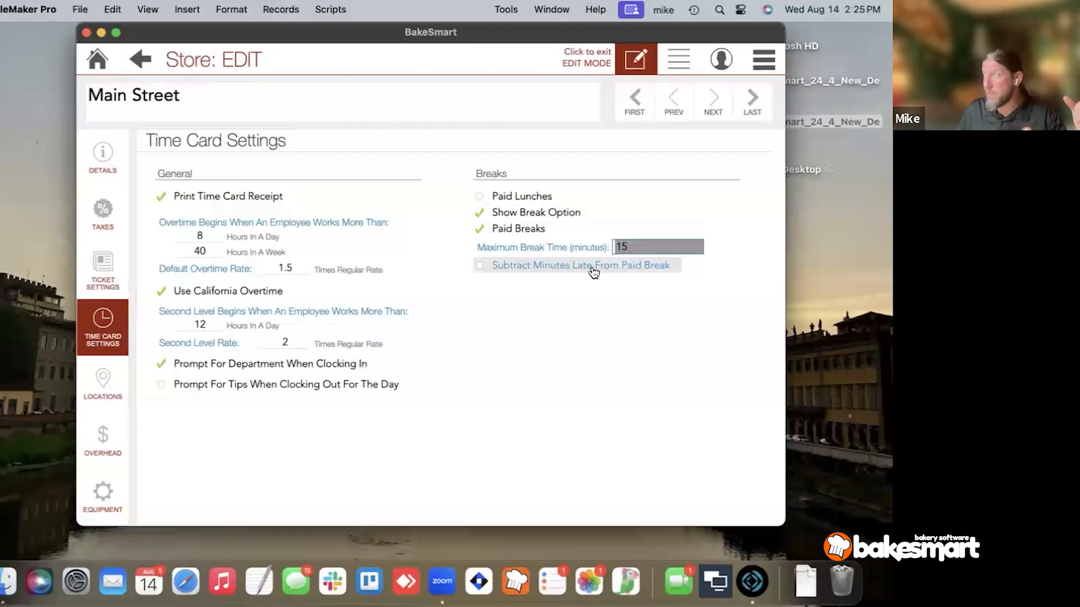
pyautogui.click(546, 305)
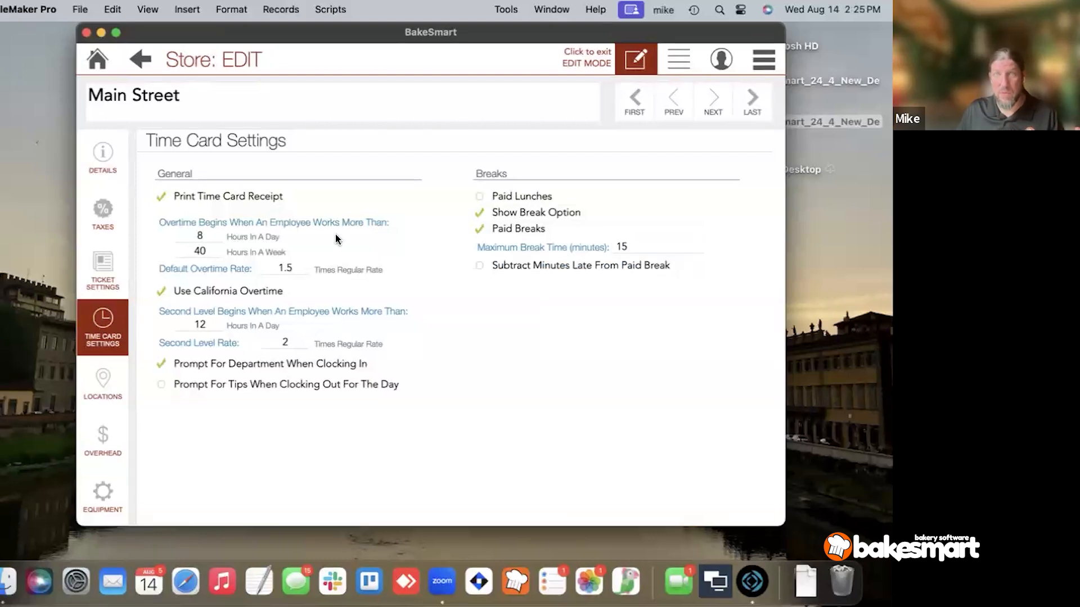
# Step: Return to the home screen and clock in to the Decorator department with the account password
pyautogui.click(97, 58)
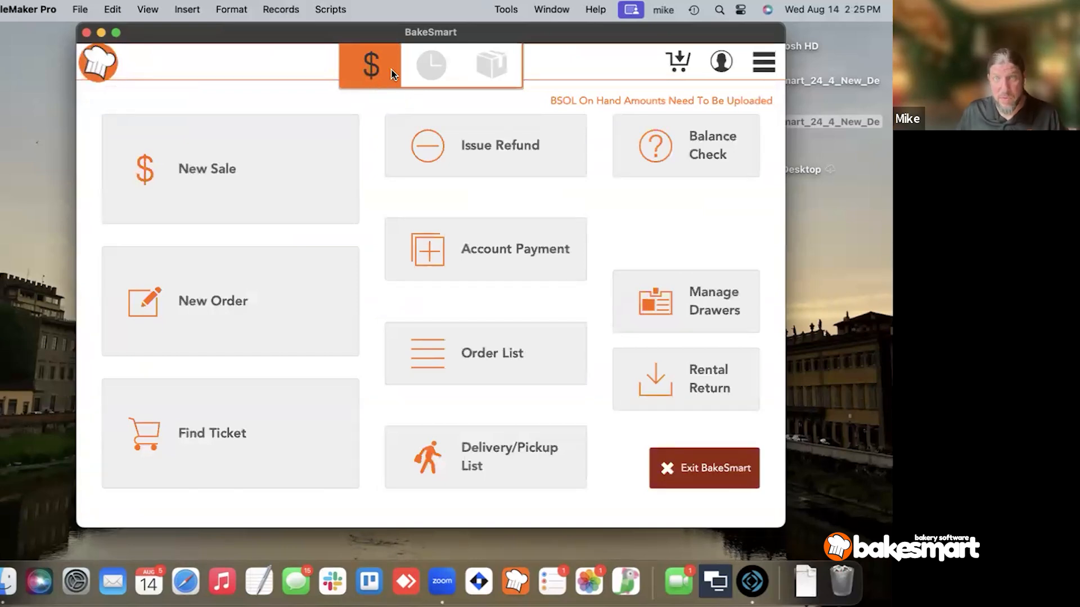
pyautogui.click(495, 69)
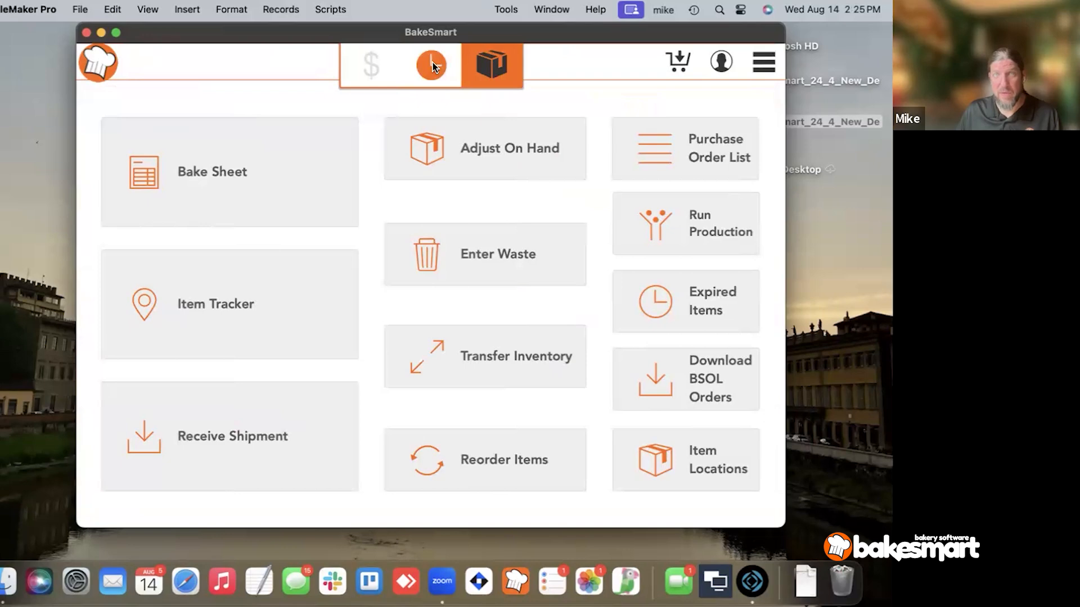
pyautogui.click(433, 66)
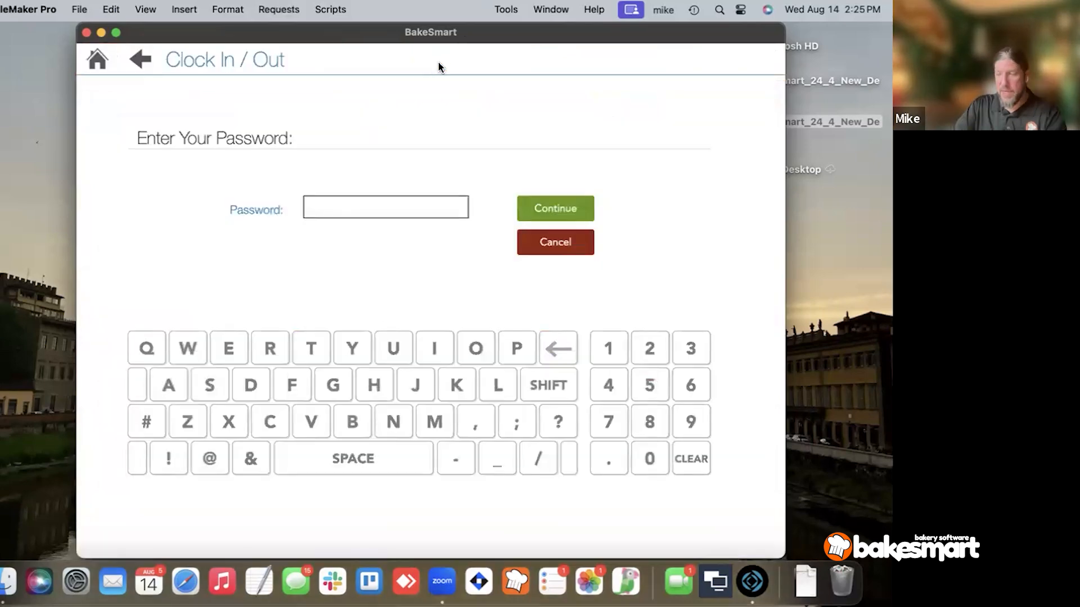
pyautogui.write('•••')
pyautogui.press('Return')
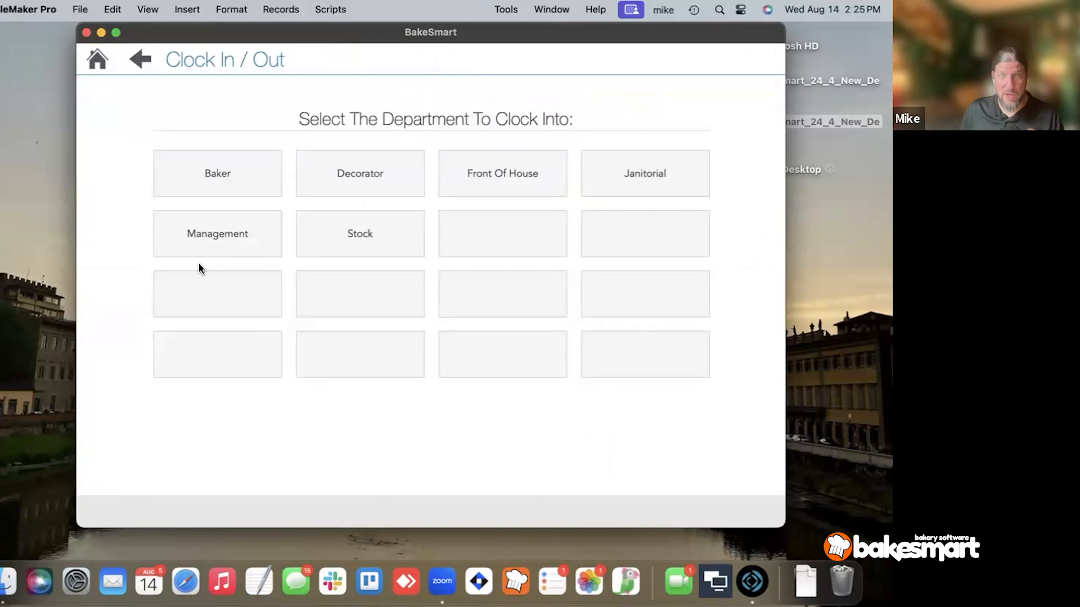
pyautogui.click(349, 191)
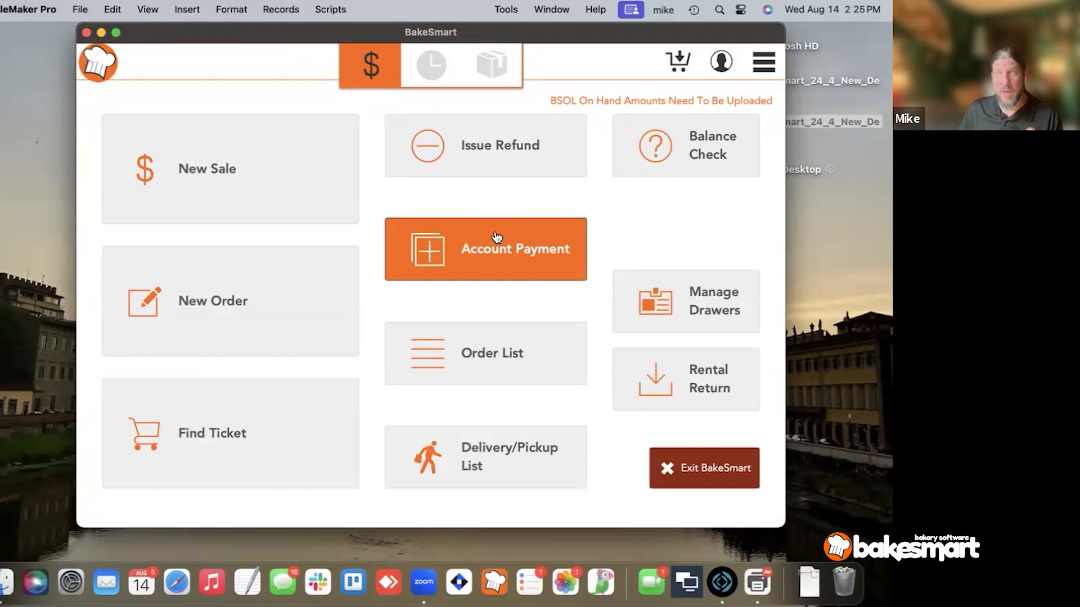
# Step: Clock out for a break with the account password, and clock back in to the Janitorial department
pyautogui.click(440, 81)
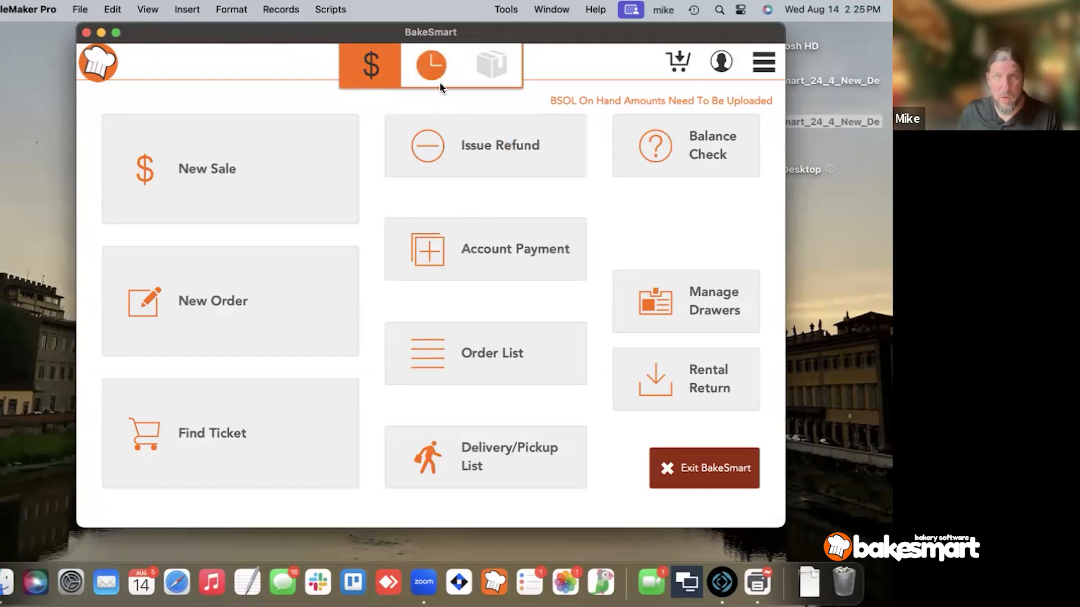
pyautogui.write('•')
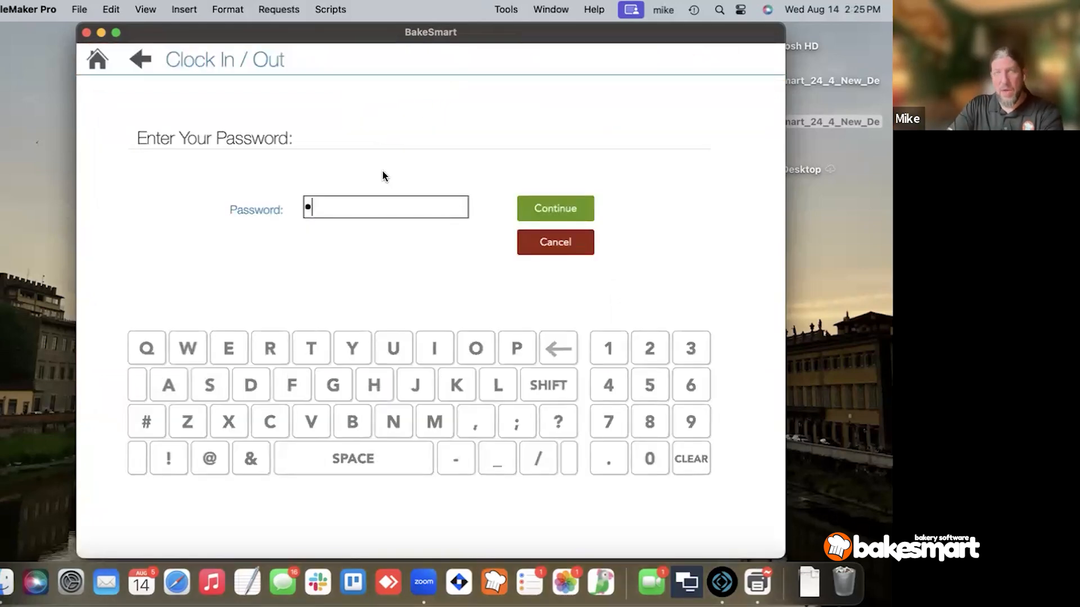
pyautogui.press('Return')
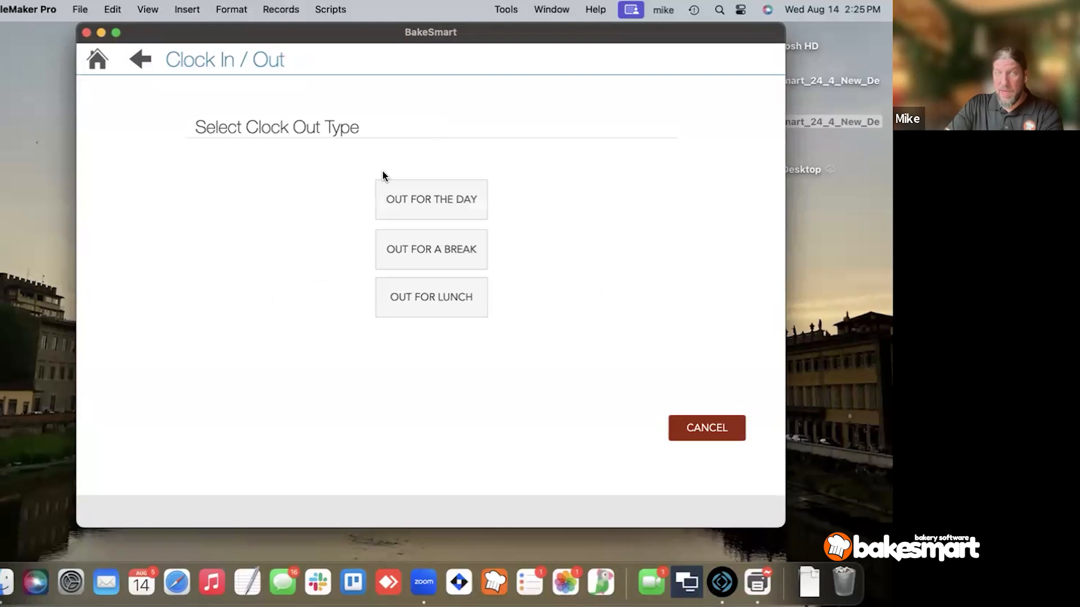
pyautogui.click(435, 267)
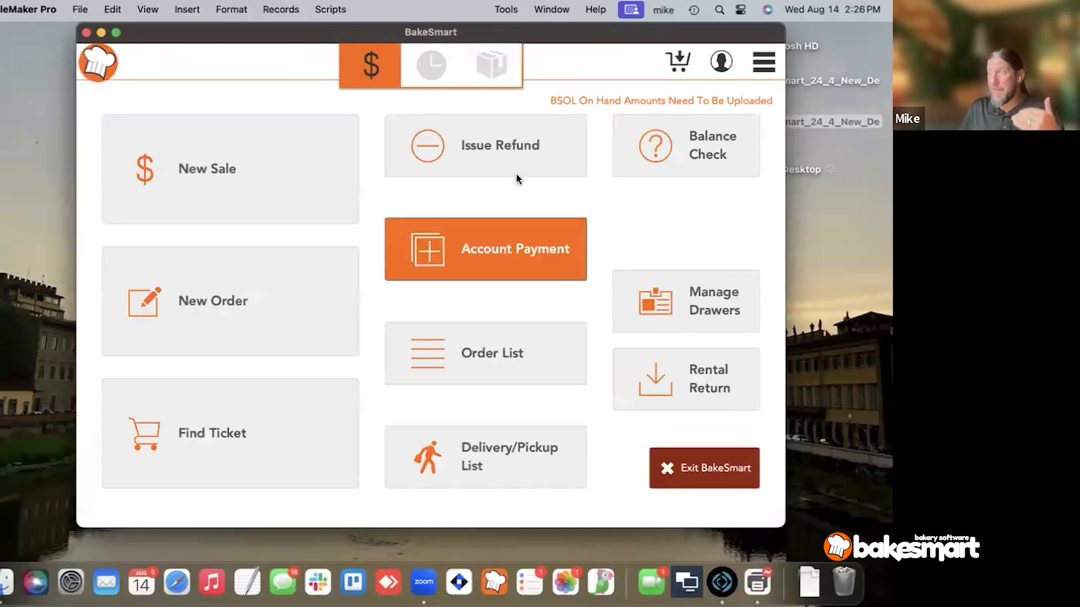
pyautogui.click(450, 75)
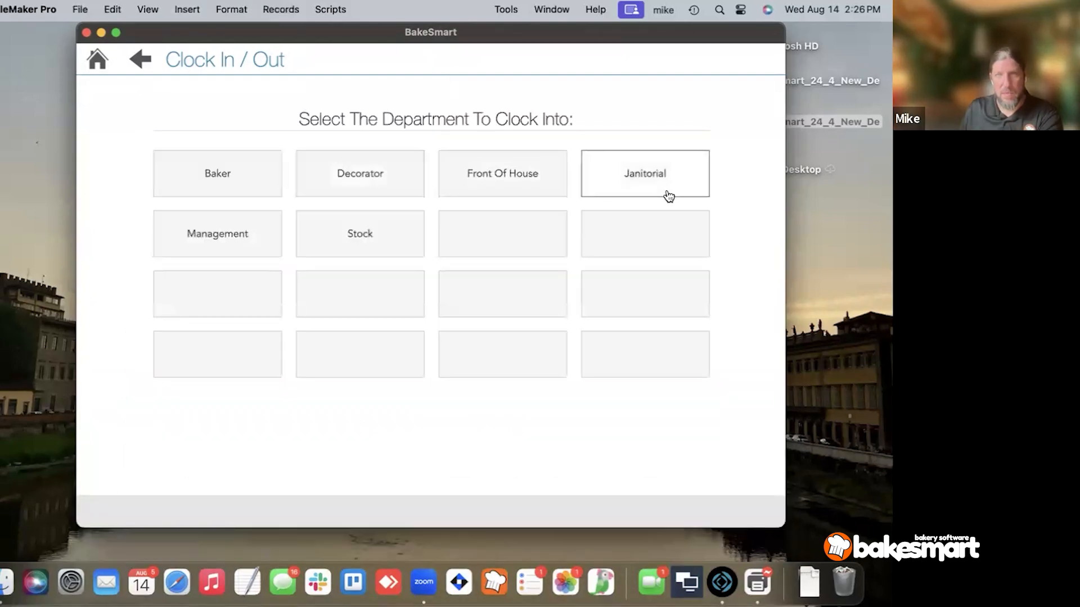
pyautogui.click(667, 191)
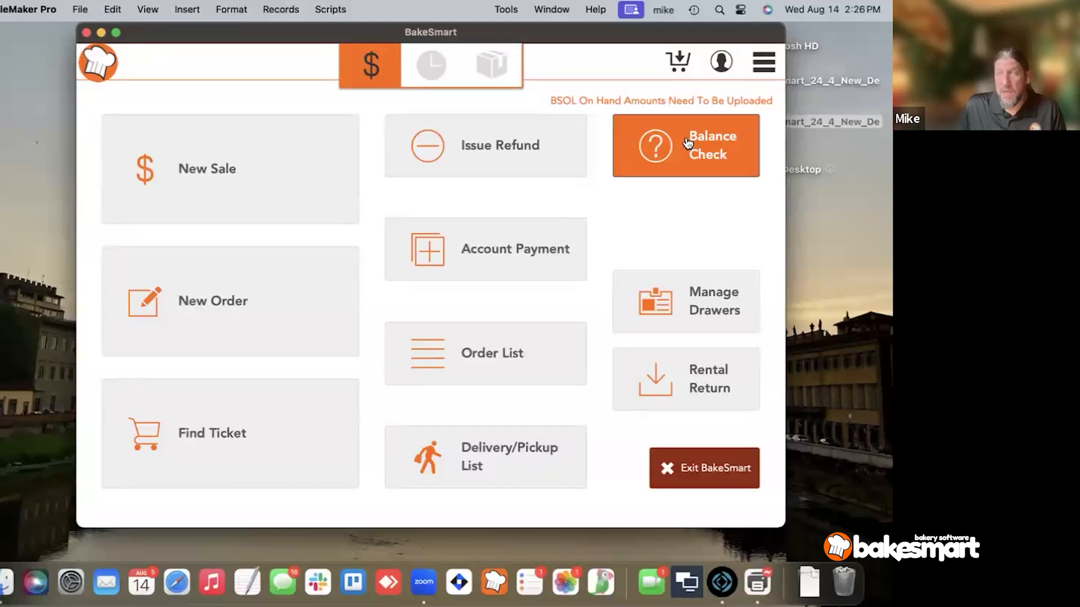
# Step: Open the time card list and view the details of the Decorator time card
pyautogui.click(765, 64)
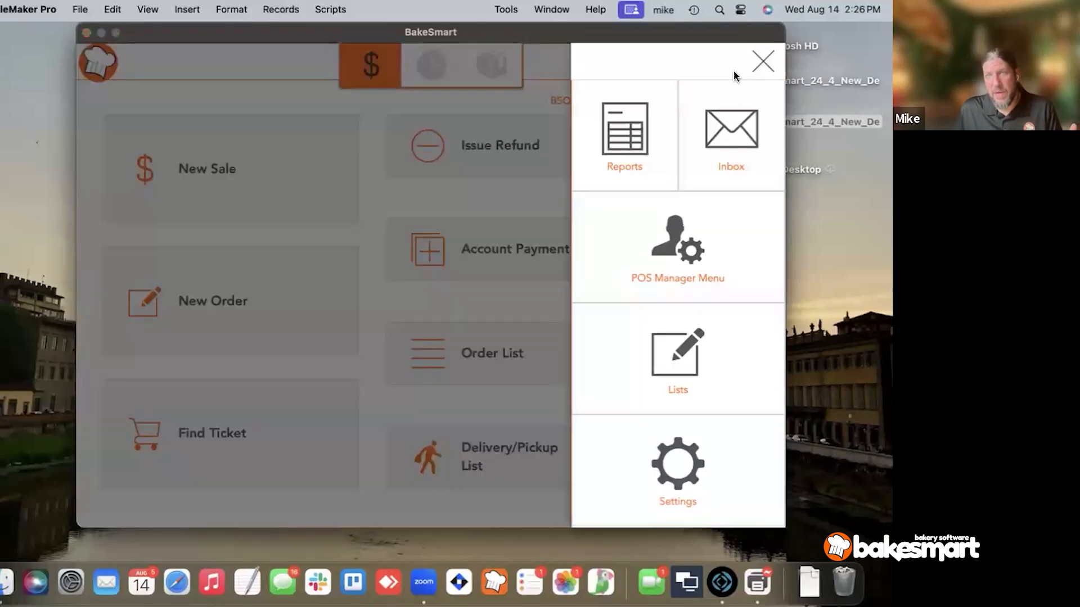
pyautogui.click(673, 380)
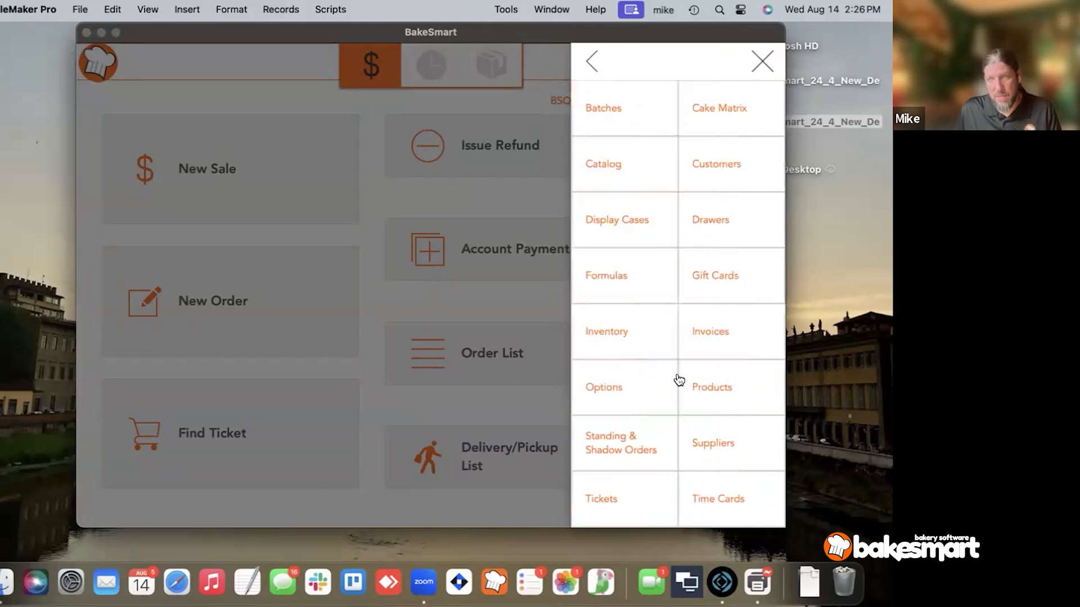
pyautogui.click(699, 500)
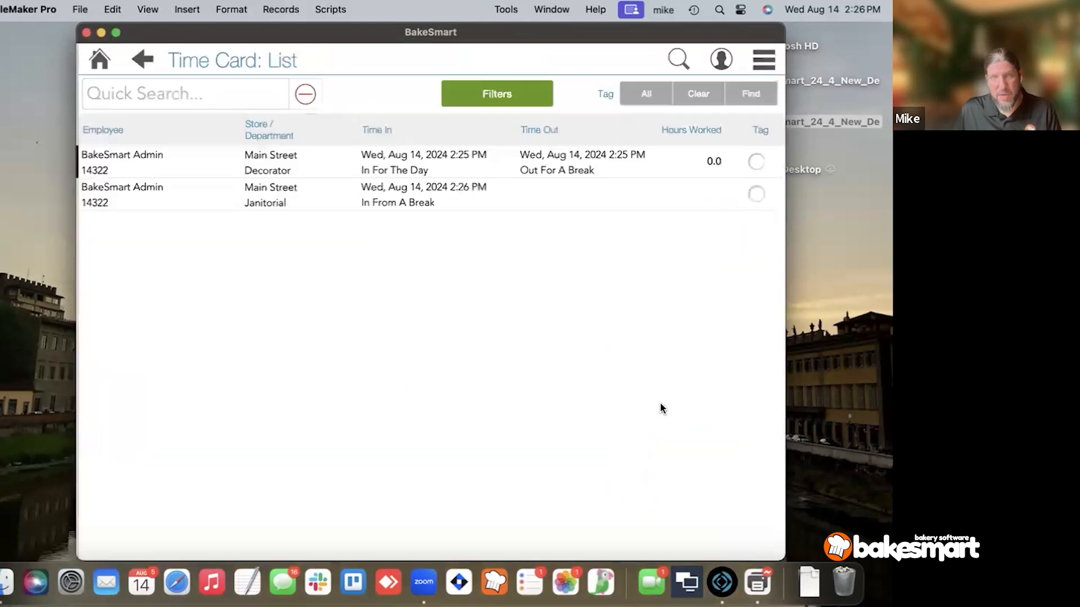
pyautogui.click(286, 167)
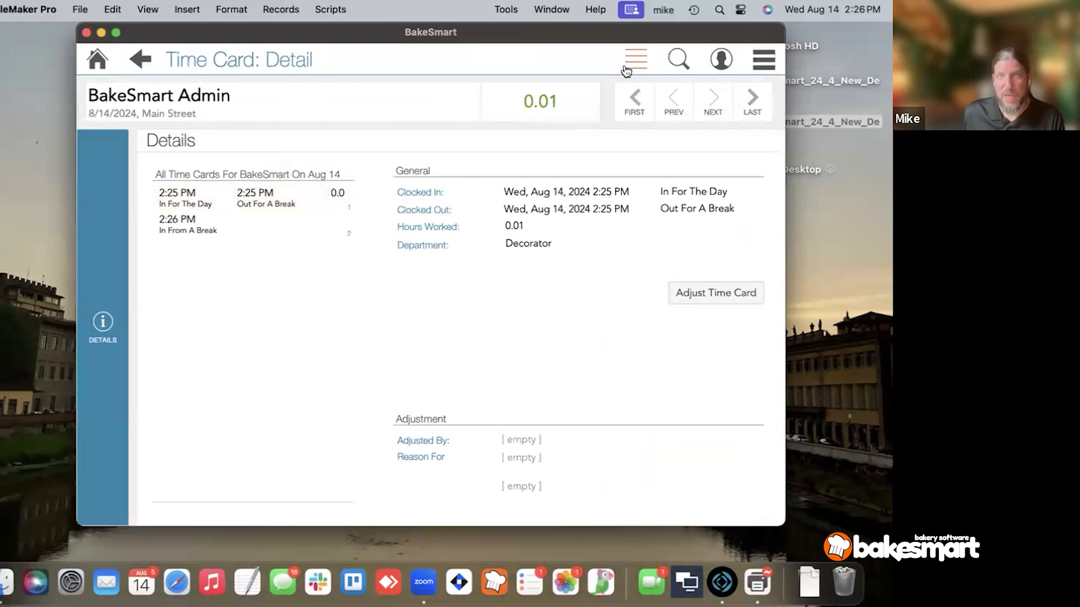
# Step: Adjust the Decorator time card to a clock-in time of 8:25 AM, giving Forgot To Clock In as the reason
pyautogui.click(710, 297)
pyautogui.click(448, 244)
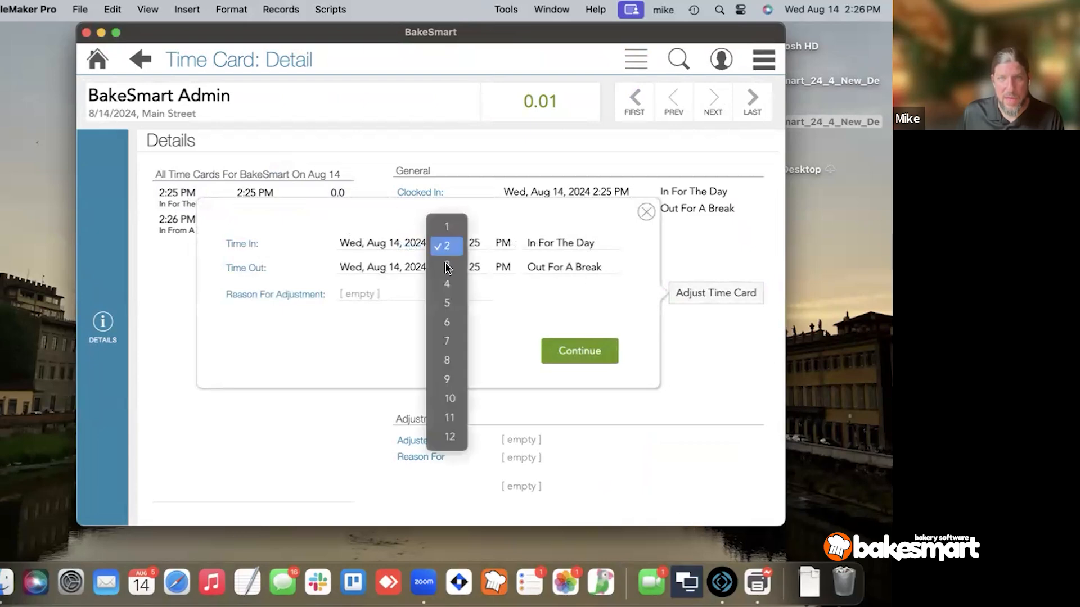
pyautogui.click(511, 282)
pyautogui.click(506, 247)
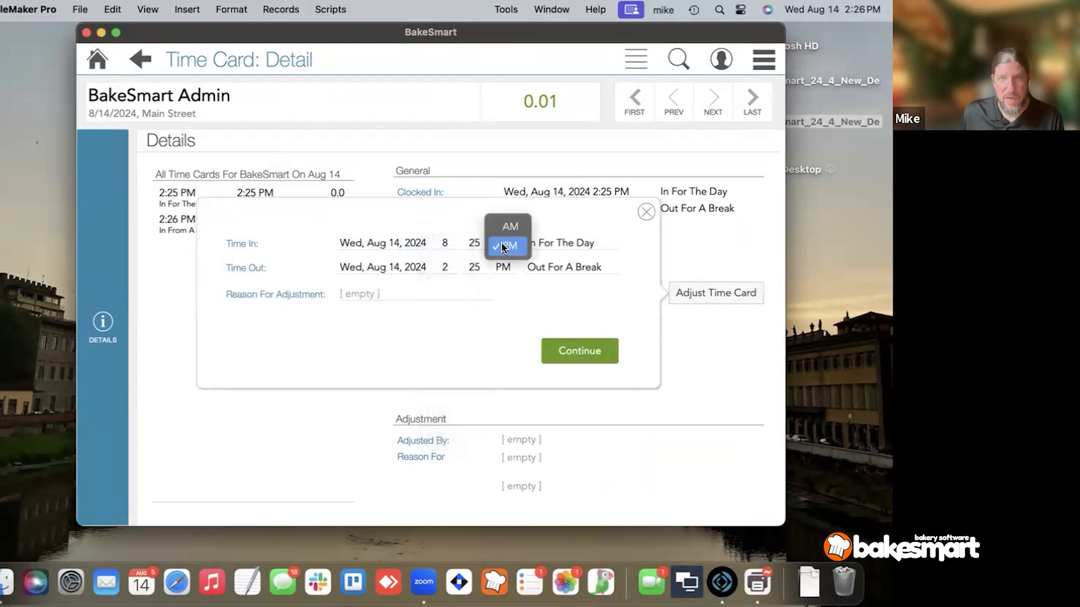
pyautogui.click(507, 225)
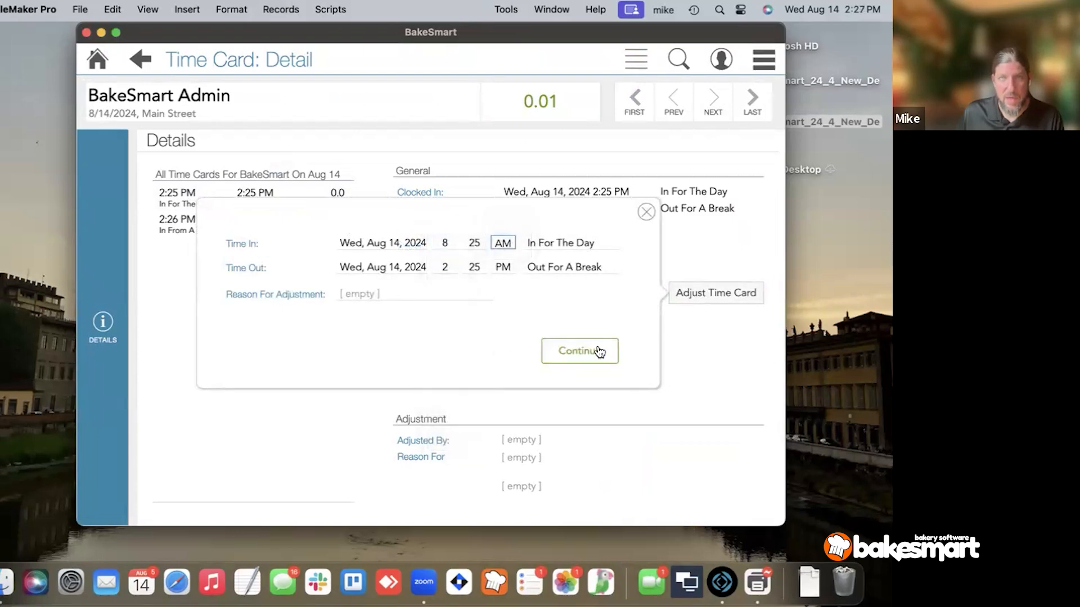
pyautogui.click(400, 293)
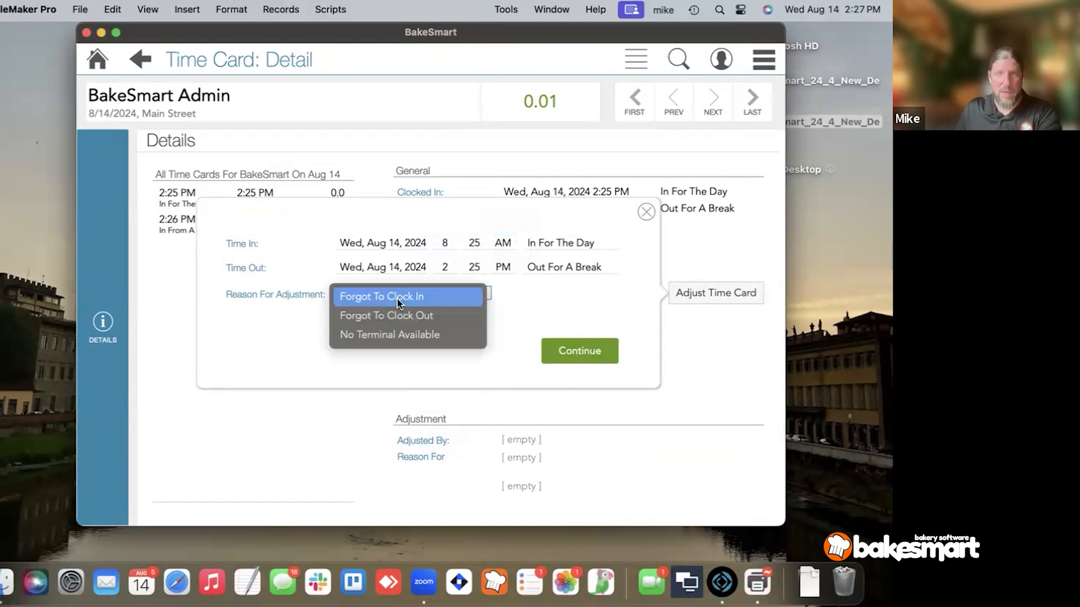
pyautogui.click(397, 298)
pyautogui.click(588, 351)
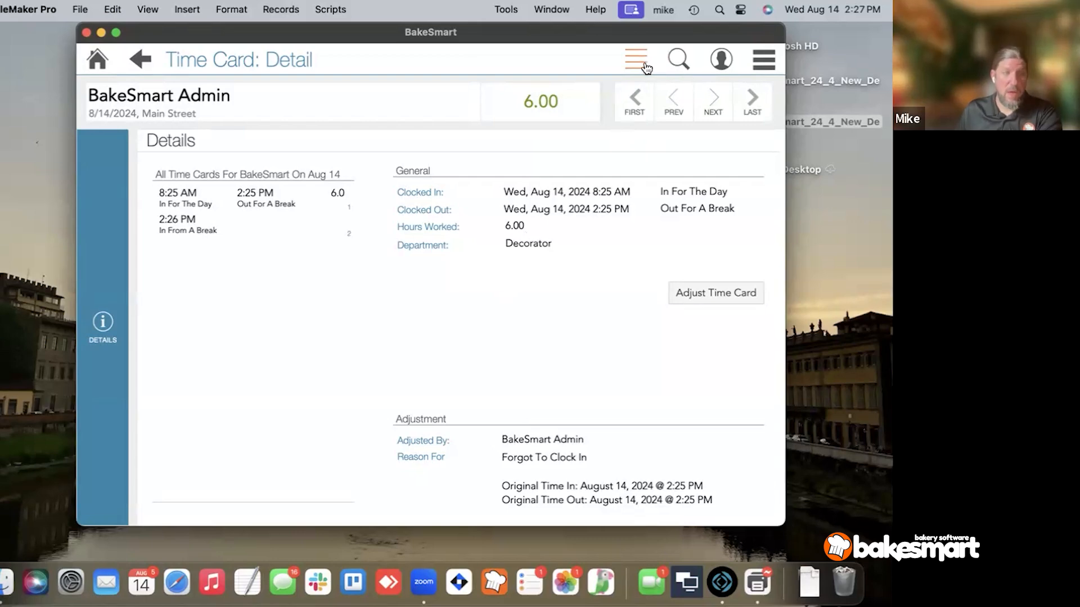
# Step: Return to the home screen and start building a new Time Cards report from the reports area
pyautogui.click(98, 59)
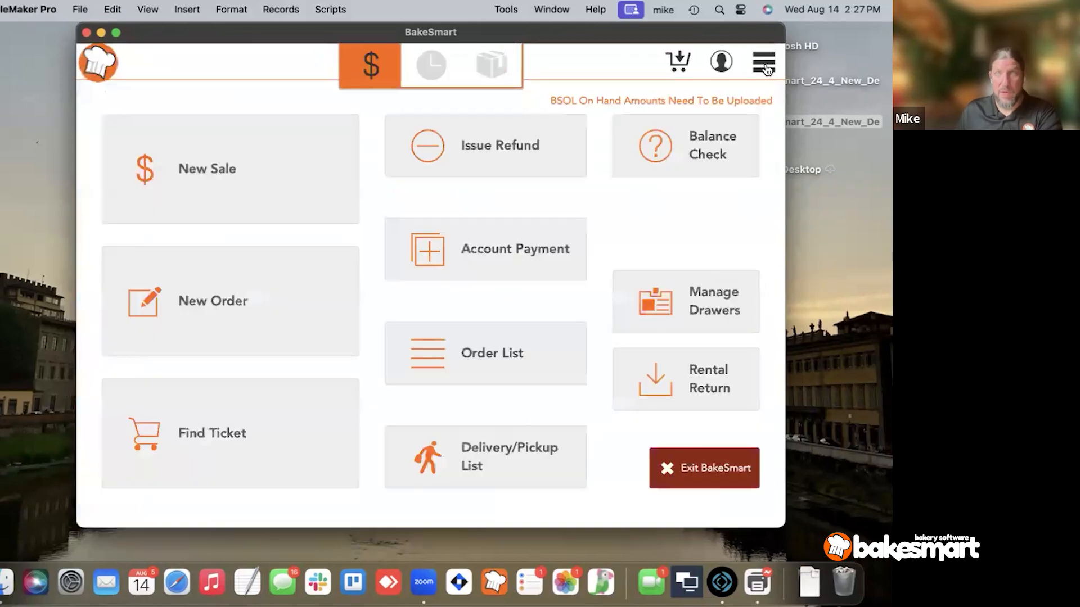
pyautogui.click(765, 65)
pyautogui.click(632, 140)
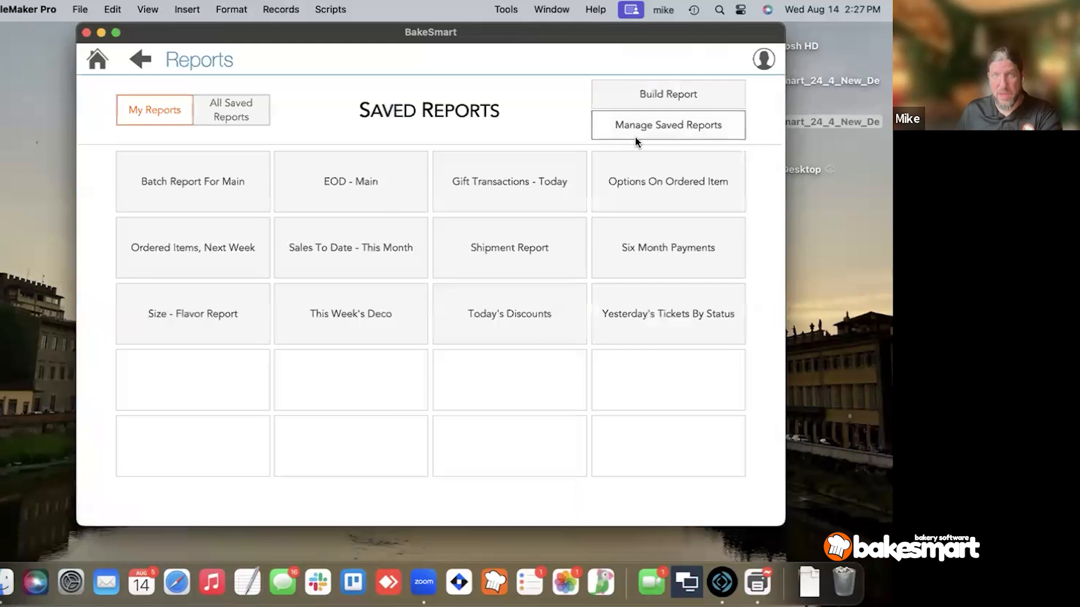
pyautogui.click(633, 106)
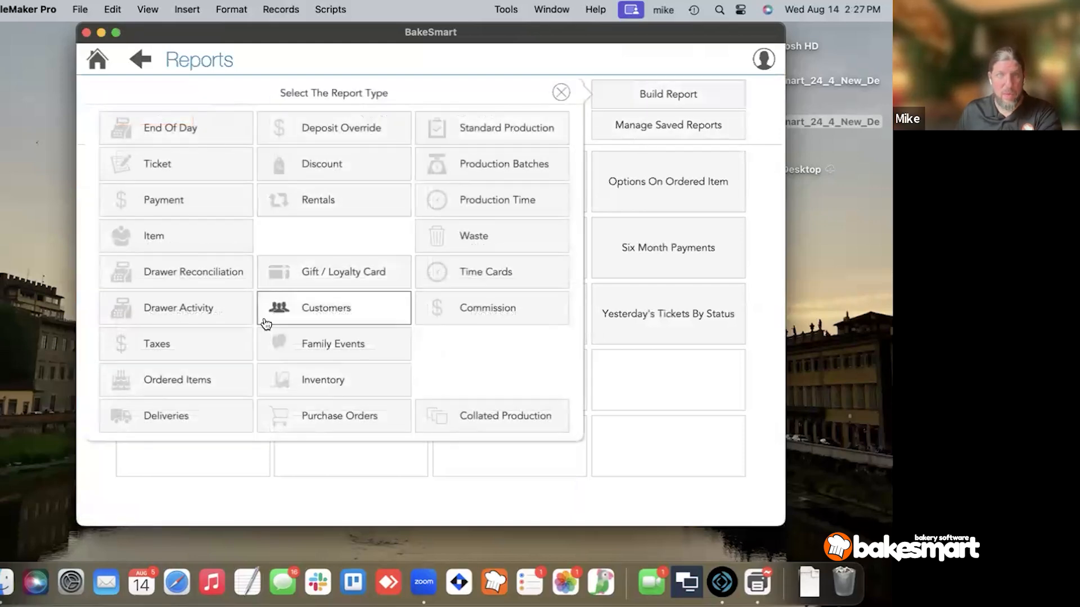
pyautogui.click(466, 270)
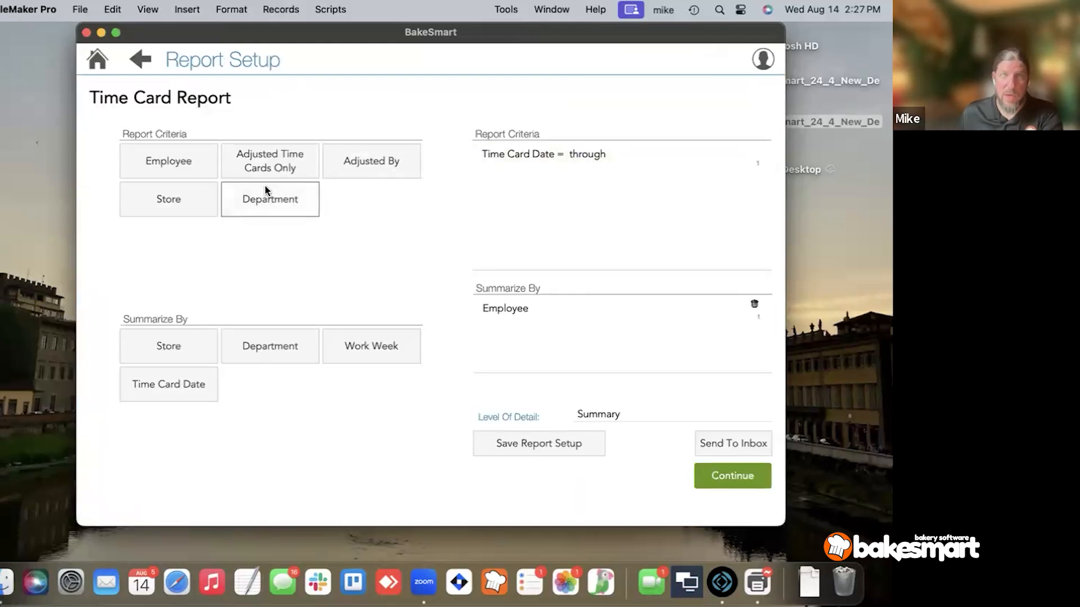
# Step: Set the report's time card date range to last week, keep the Summary level of detail, and generate the report
pyautogui.click(540, 167)
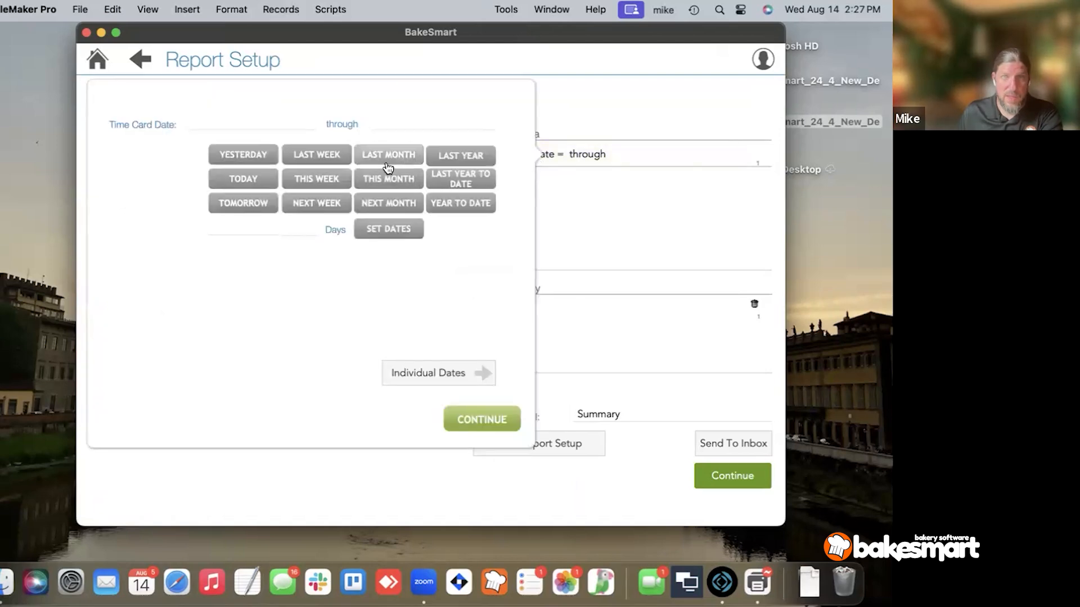
pyautogui.click(316, 156)
pyautogui.click(470, 427)
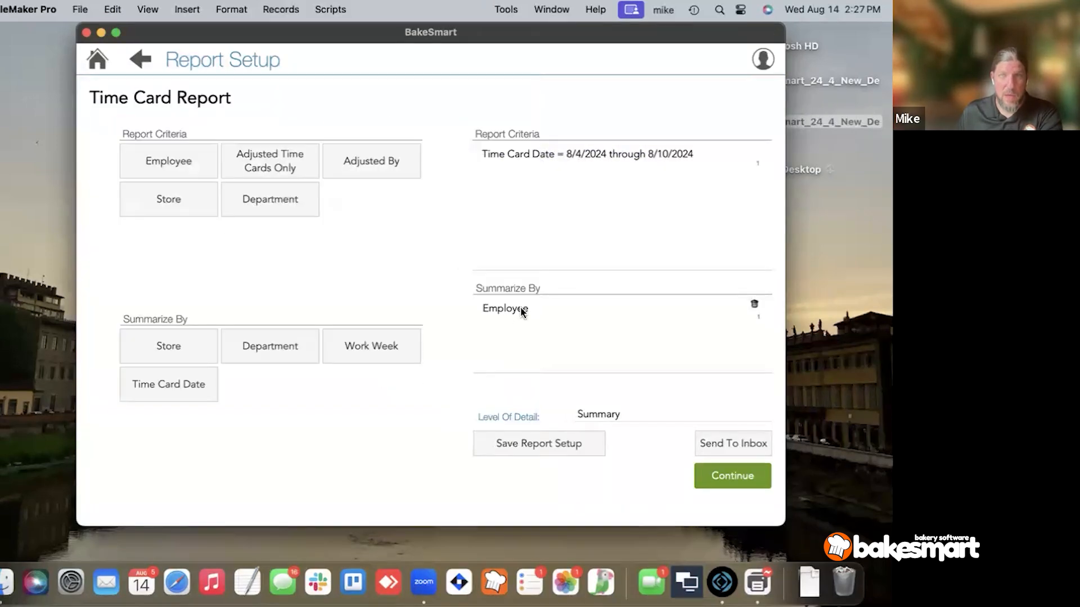
pyautogui.click(689, 415)
pyautogui.click(672, 452)
pyautogui.click(724, 476)
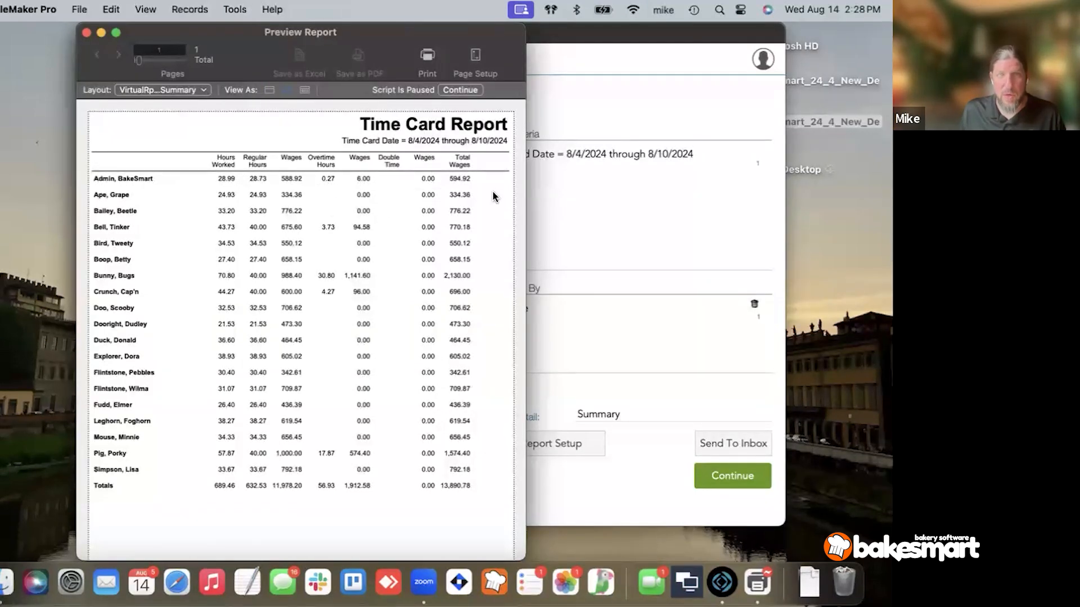
# Step: Continue past the report preview and save the time card report as an Excel file named August 5 Payroll
pyautogui.click(467, 90)
pyautogui.click(492, 313)
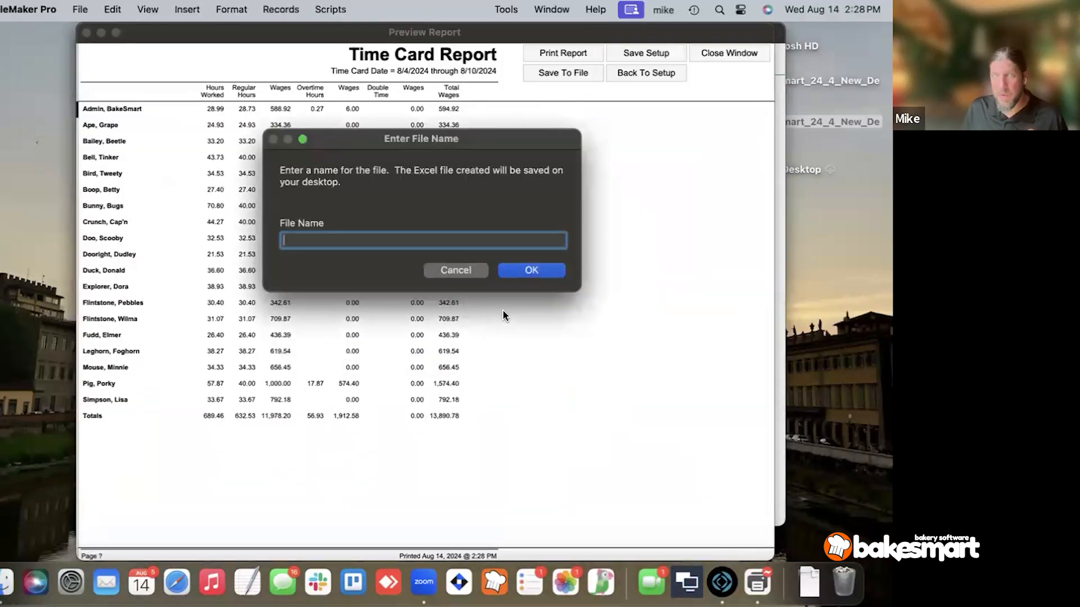
pyautogui.write('August 5')
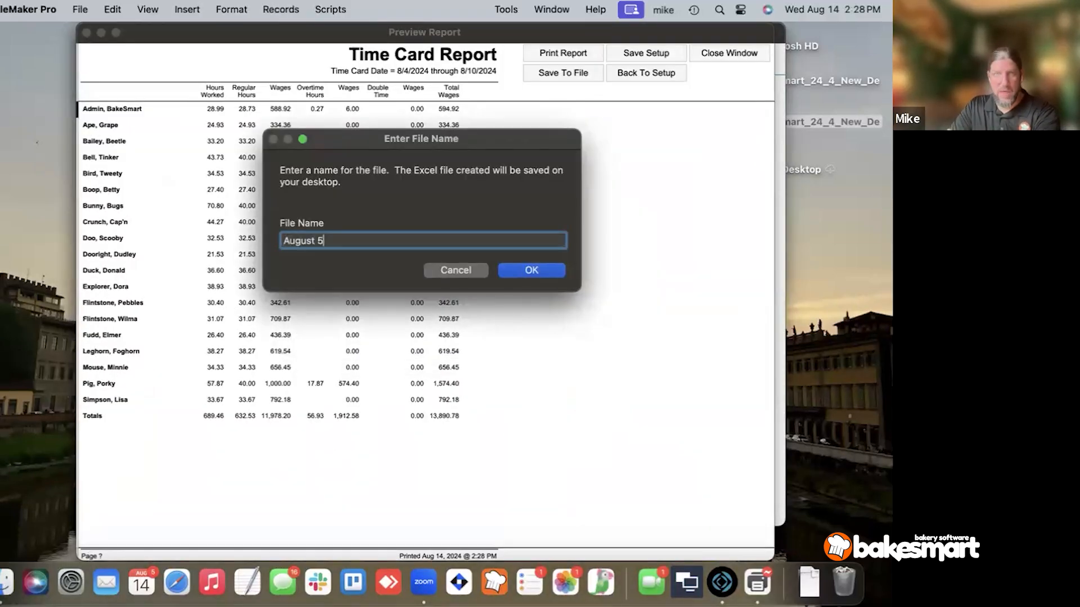
pyautogui.press('Return')
# Step: Open the August 5 Payroll workbook in Excel to examine the exported data, and close the BakeSmart report preview
pyautogui.doubleClick(805, 88)
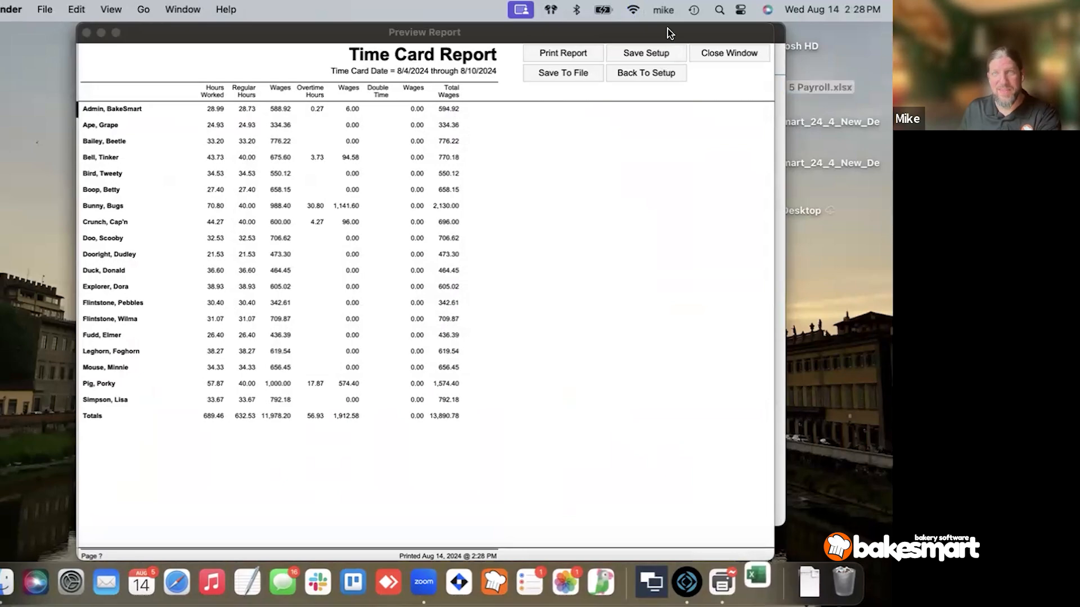
pyautogui.click(700, 51)
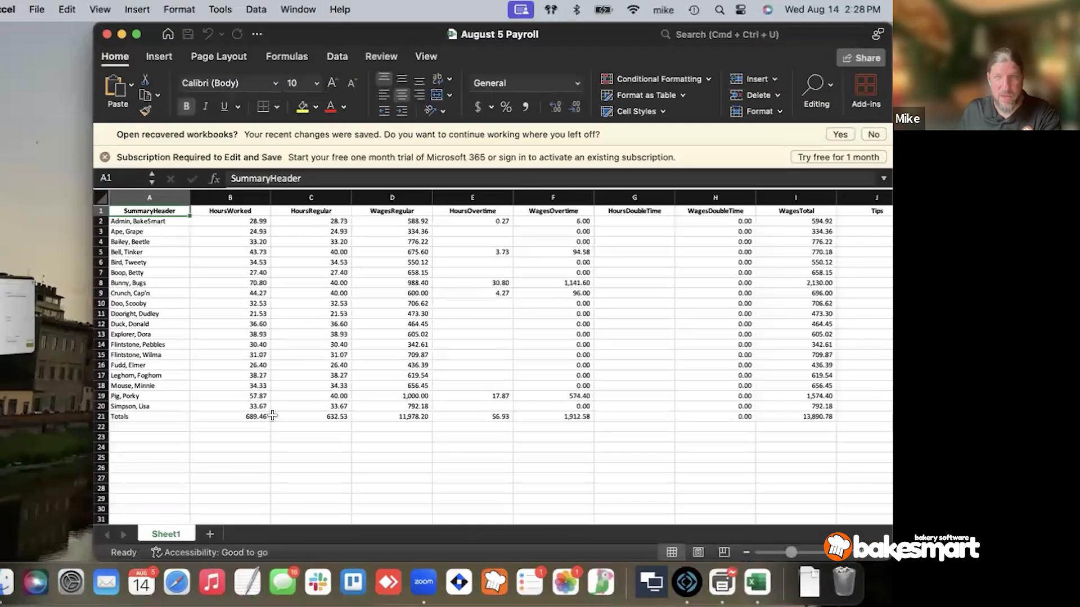
pyautogui.click(21, 332)
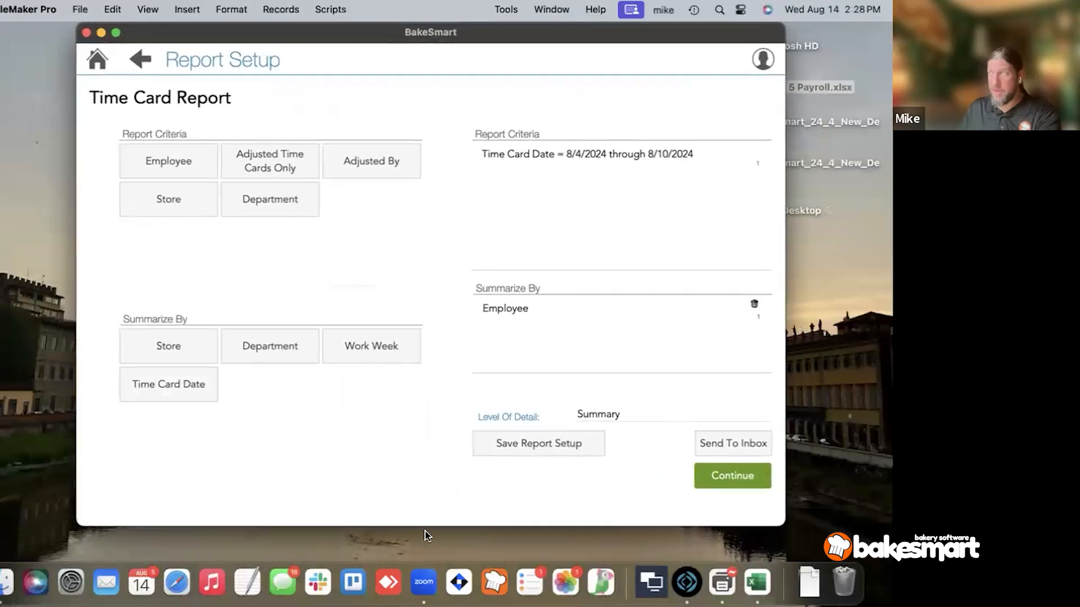
pyautogui.press('super+Tab')
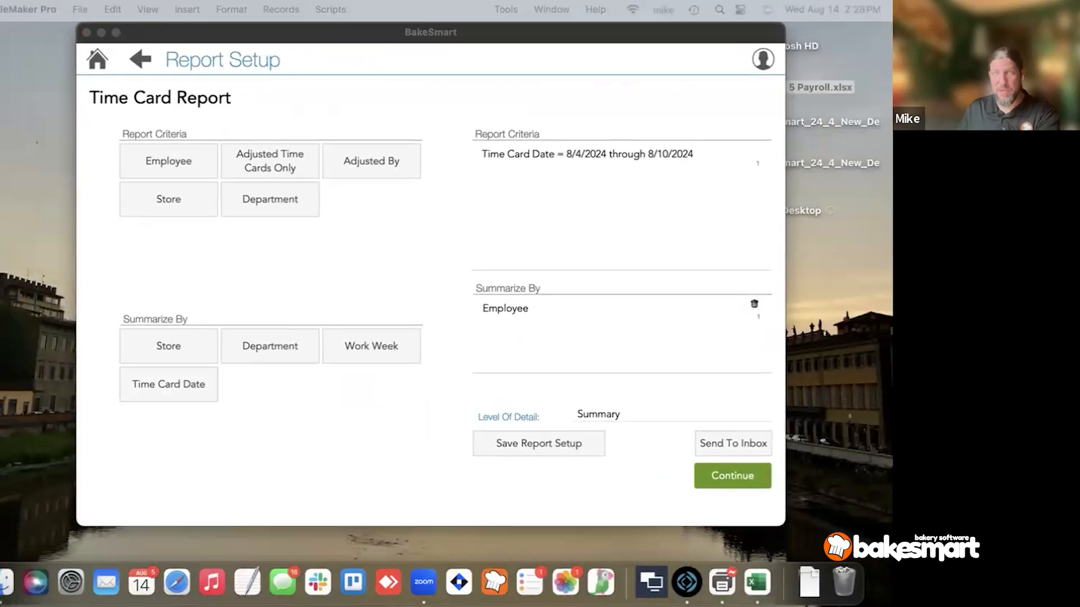